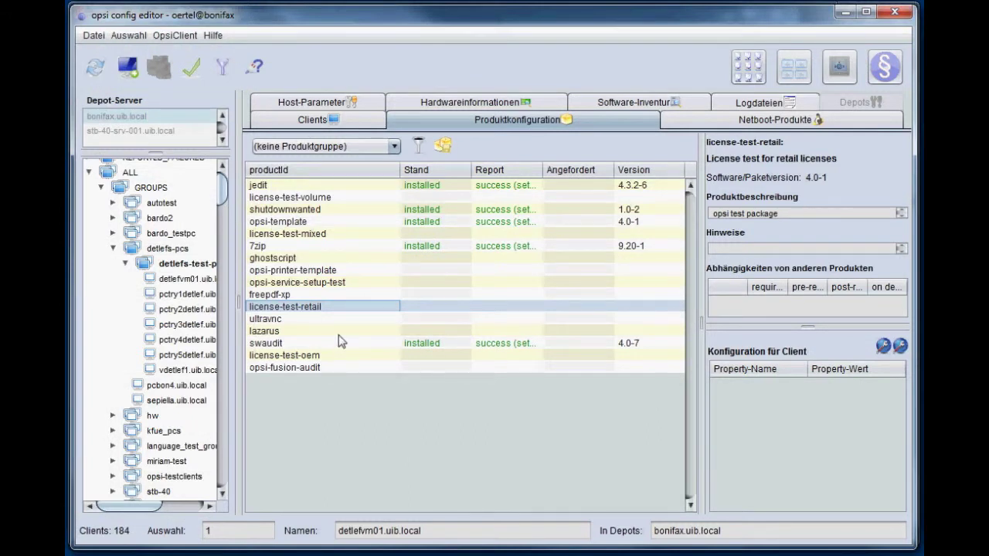
- From the client list, open the Lizenzen window on its Lizenzpools tab
click(311, 123)
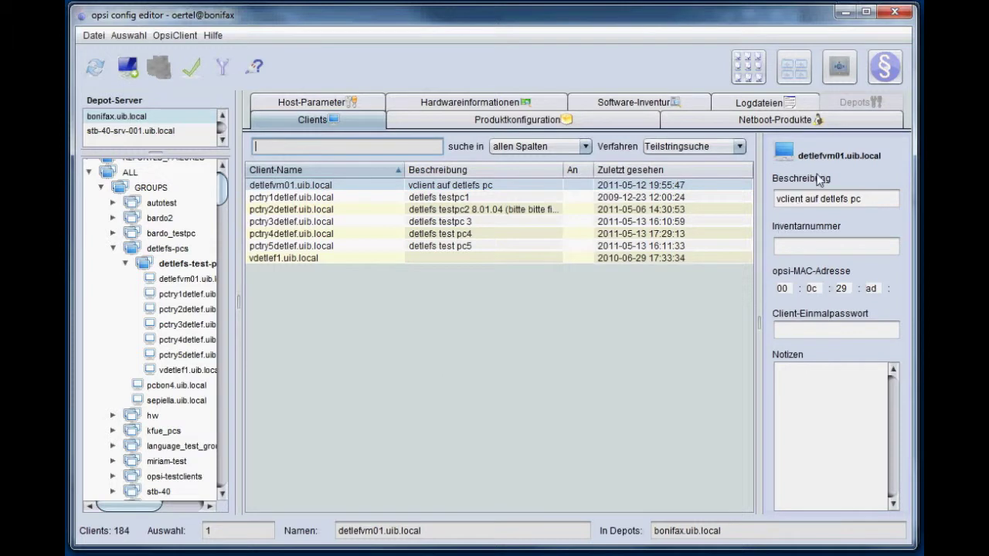
click(886, 70)
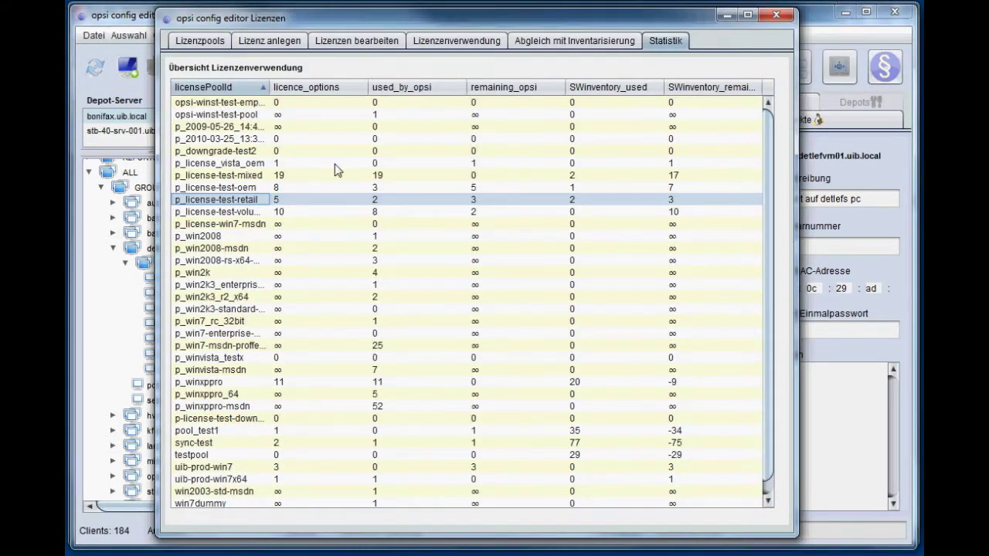
click(186, 43)
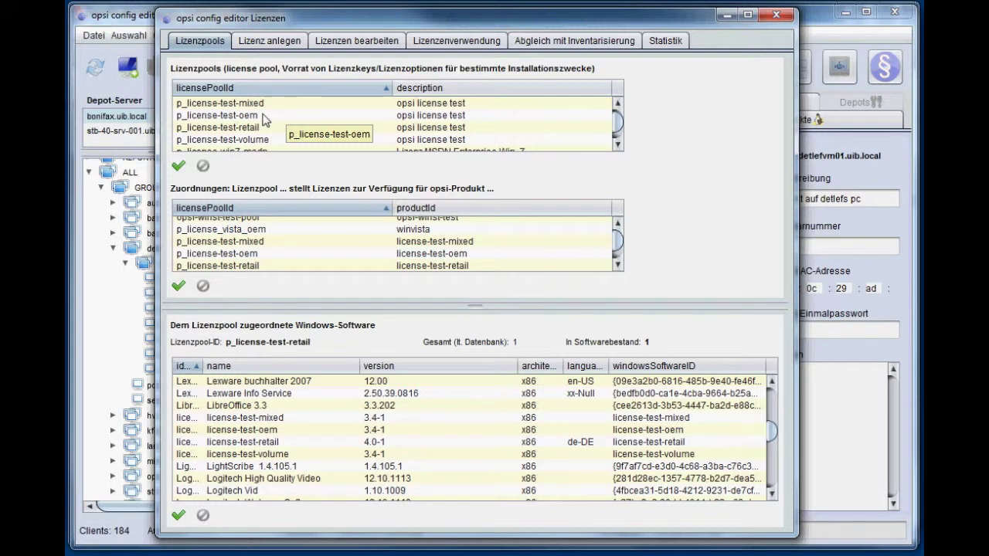
- Select p_license-test-retail and reload data to confirm its license-test-retail 4.0-1 assignment
scroll(259, 112, up, 3)
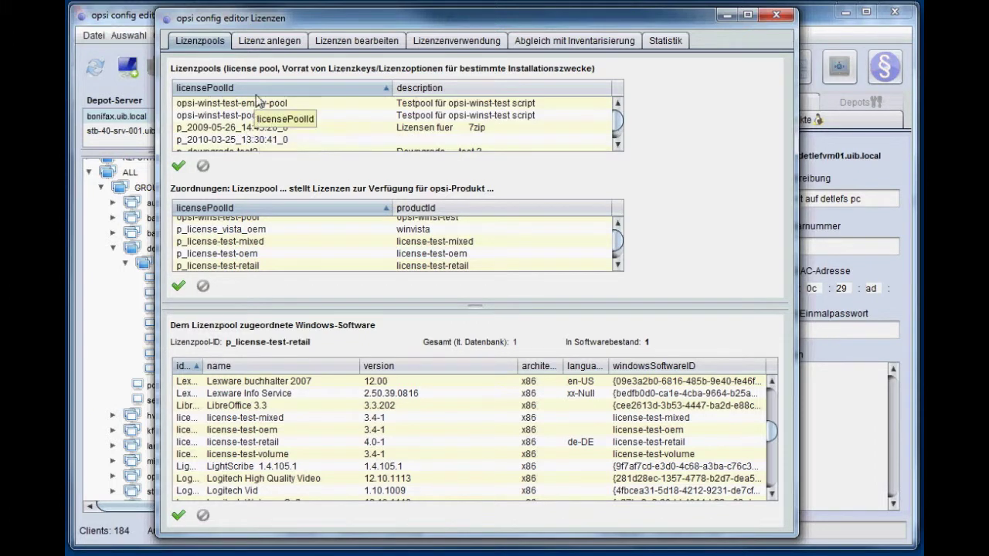
right_click(256, 127)
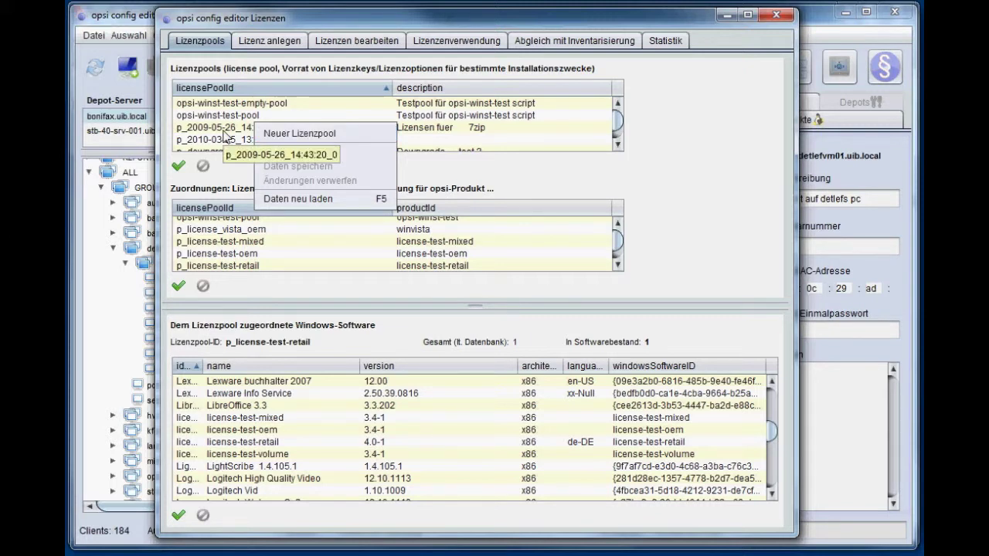
key(Escape)
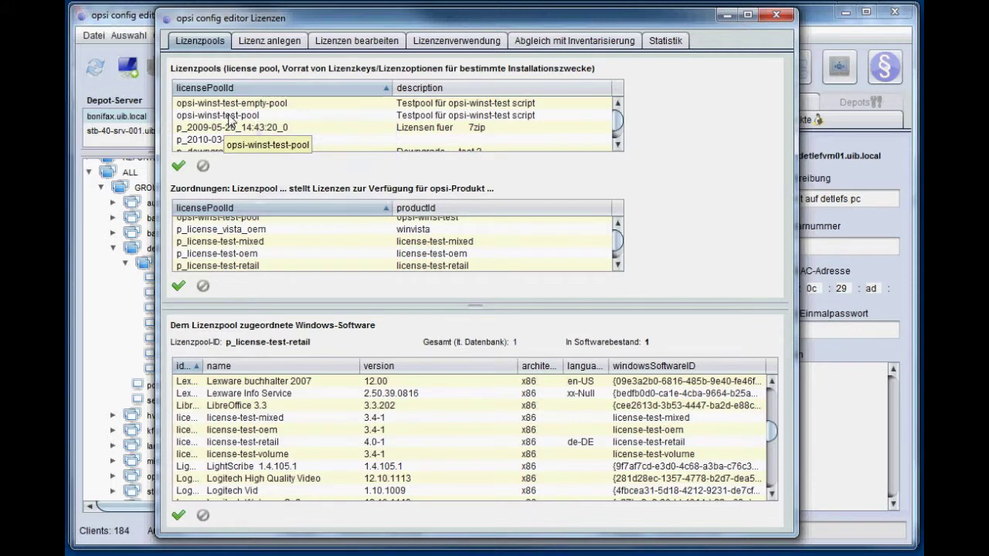
scroll(229, 120, down, 3)
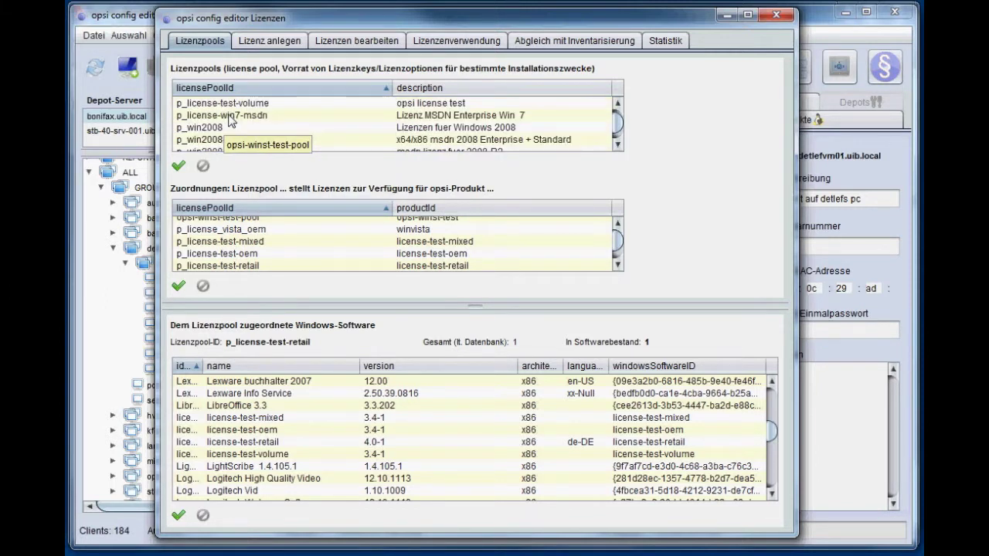
scroll(229, 119, up, 1)
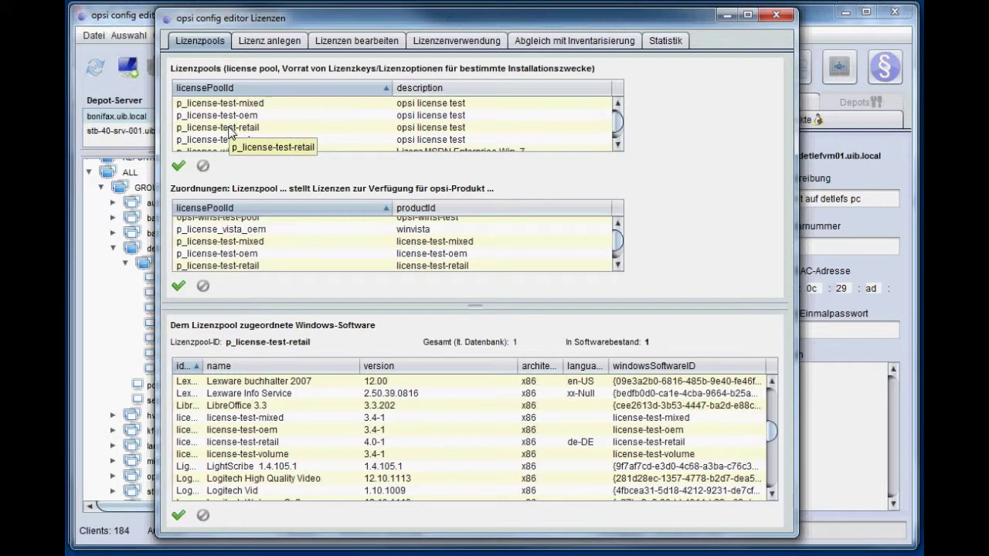
click(229, 129)
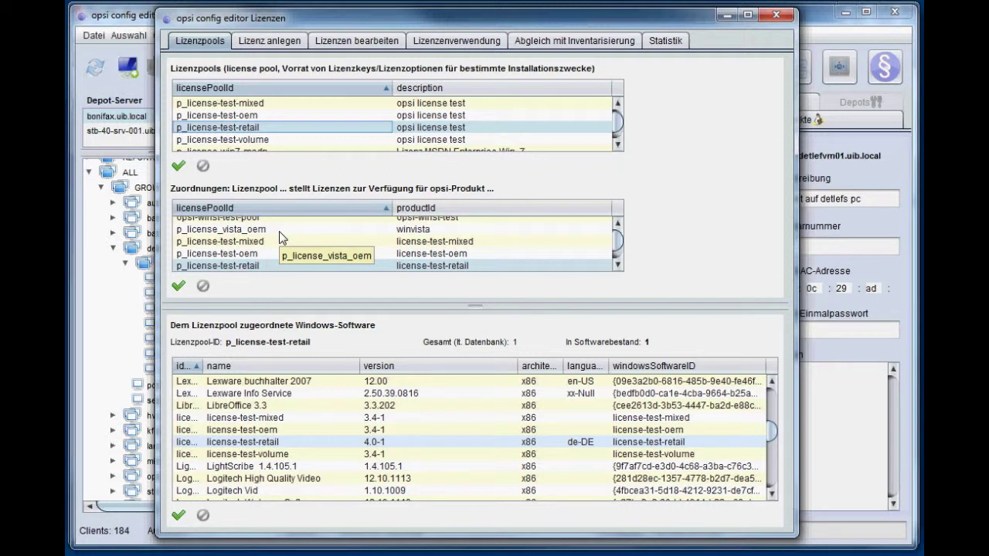
right_click(279, 231)
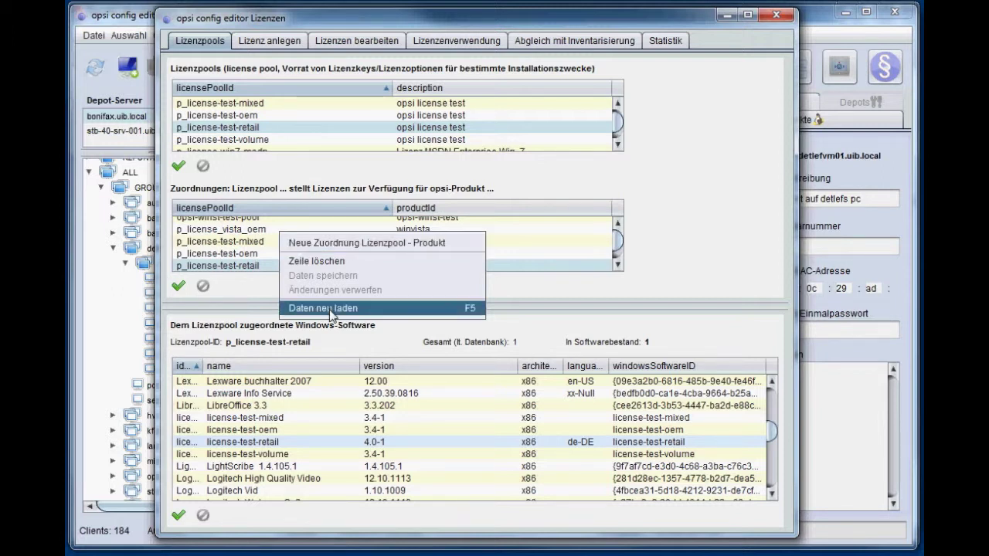
click(331, 312)
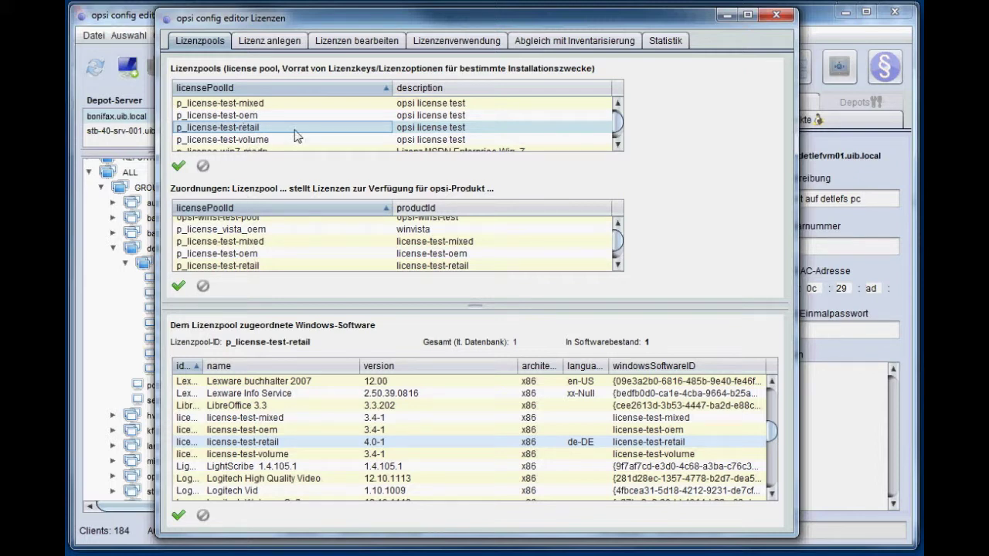
- Start a new license on the Lizenz anlegen page for pool p_license-test-retail
click(274, 44)
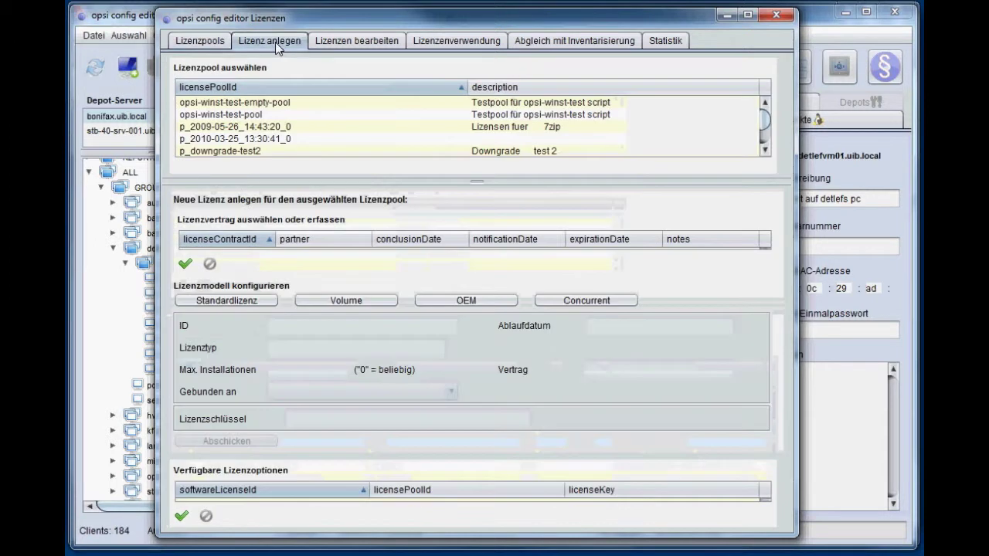
scroll(282, 140, down, 3)
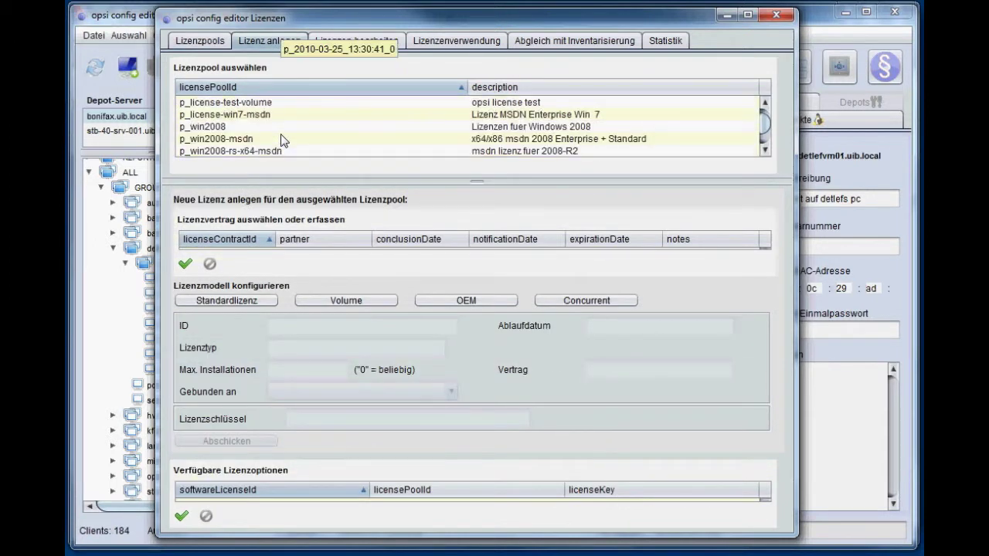
scroll(282, 140, up, 1)
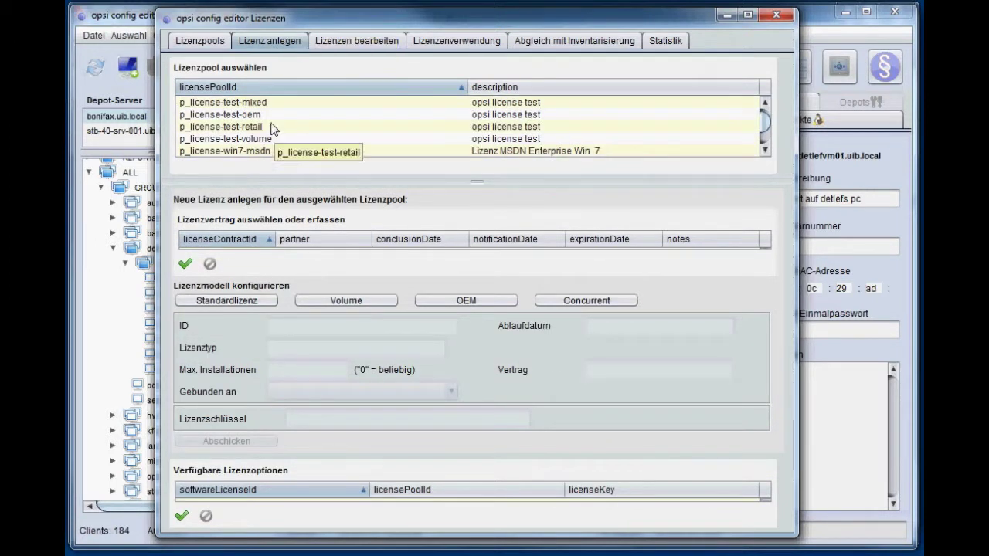
click(272, 130)
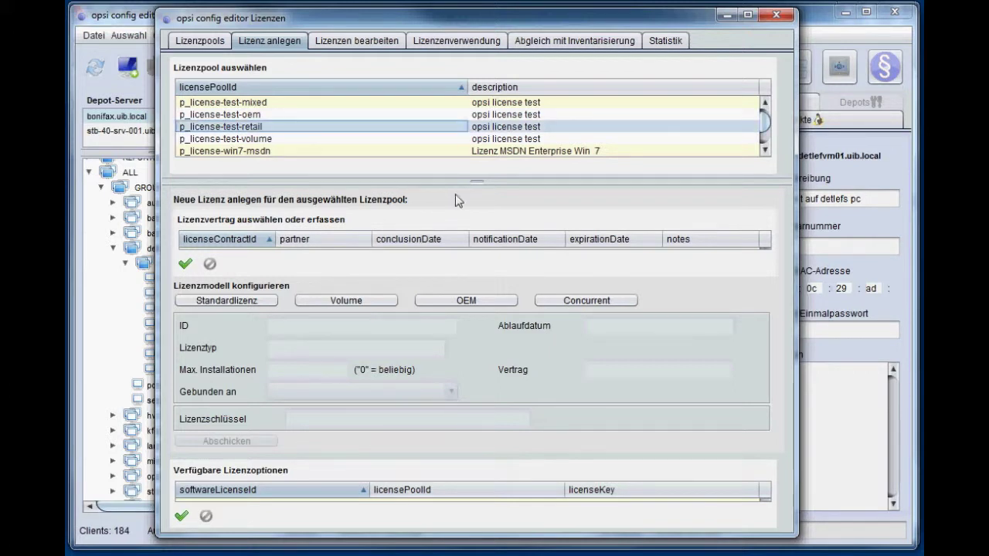
drag(483, 188, 479, 131)
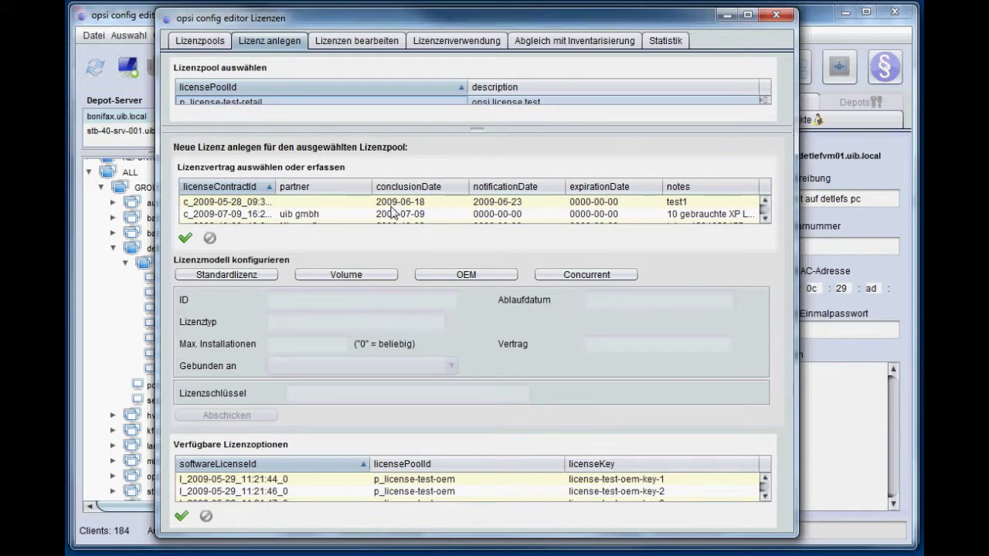
scroll(393, 213, down, 5)
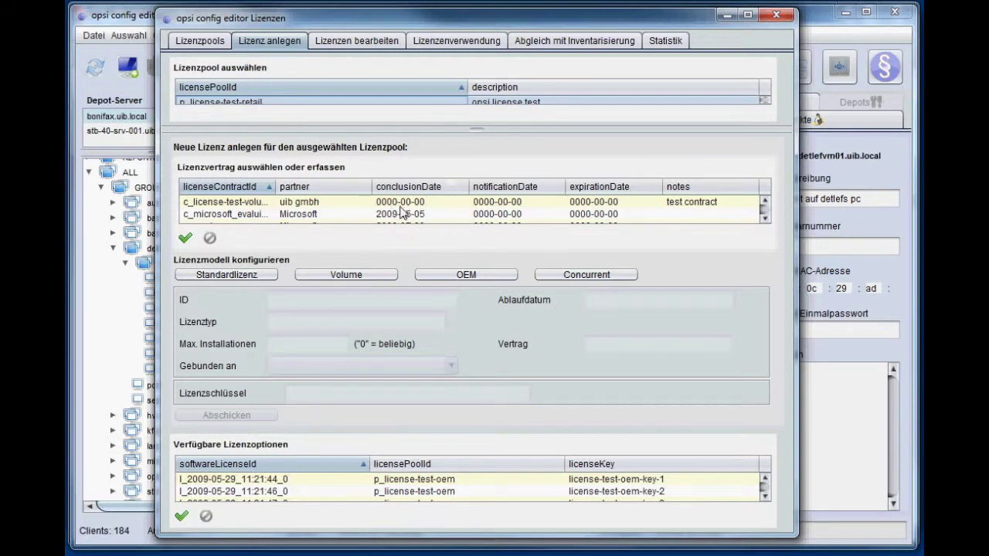
- Select the uib gmbh contract and save its note as 'test contract'
right_click(286, 215)
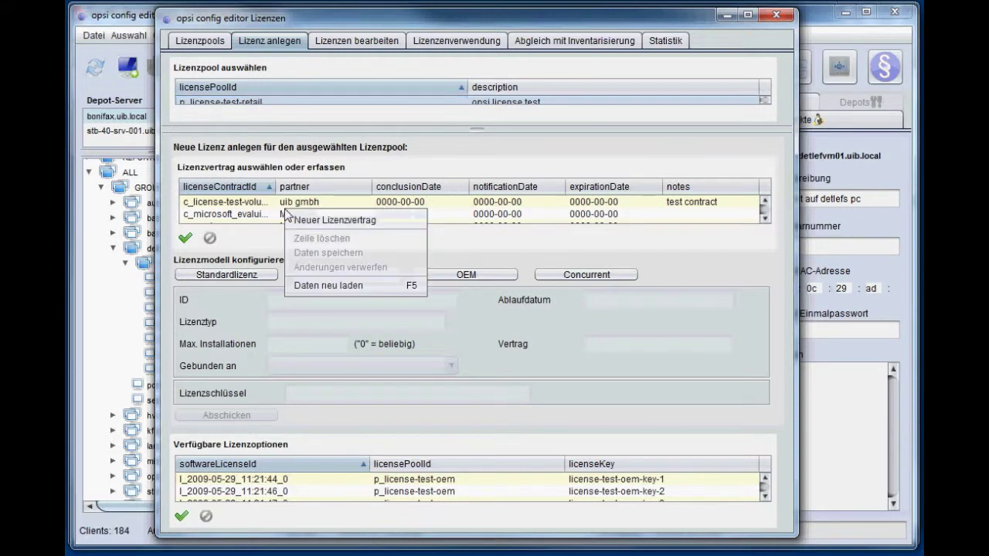
click(238, 205)
click(238, 205)
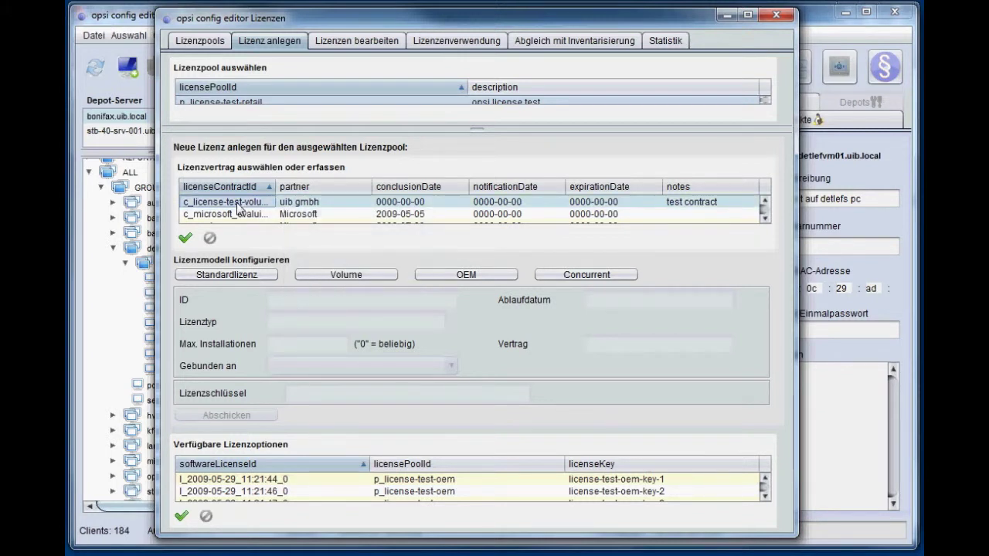
double_click(683, 207)
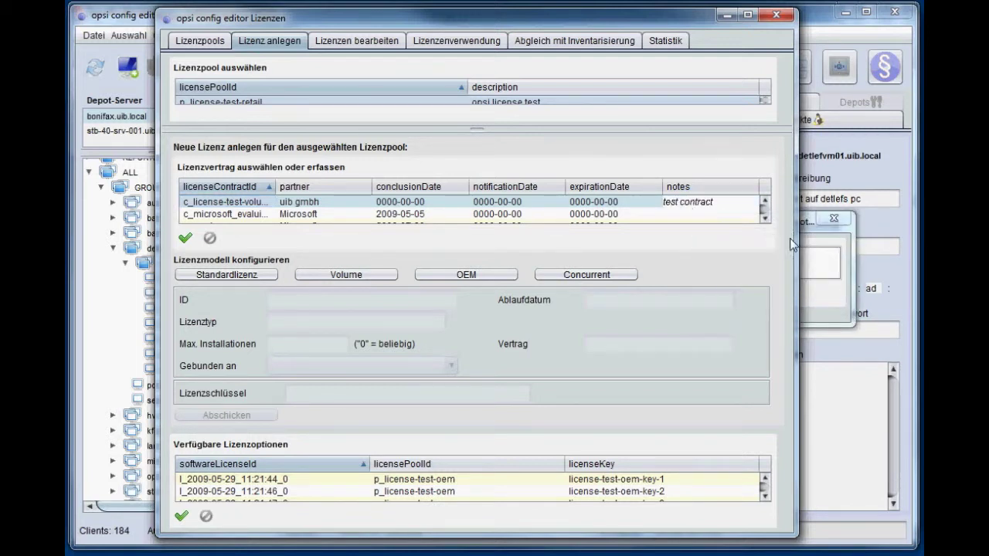
click(827, 258)
drag(754, 232, 484, 177)
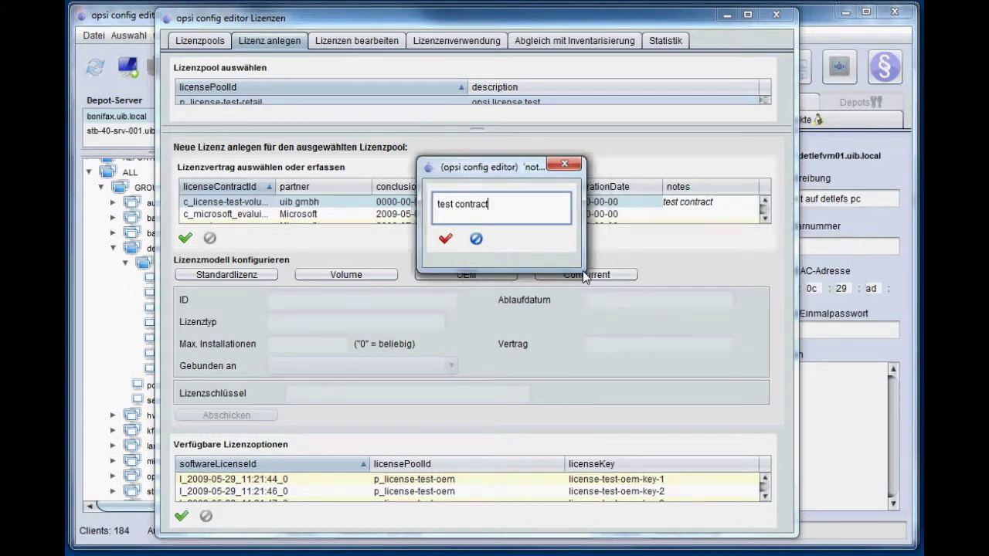
drag(584, 272, 743, 353)
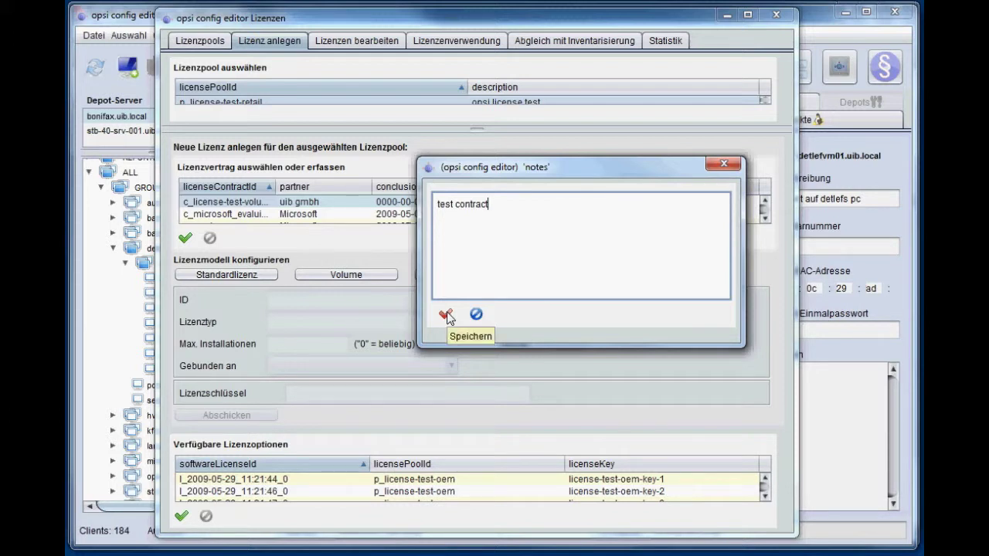
click(446, 314)
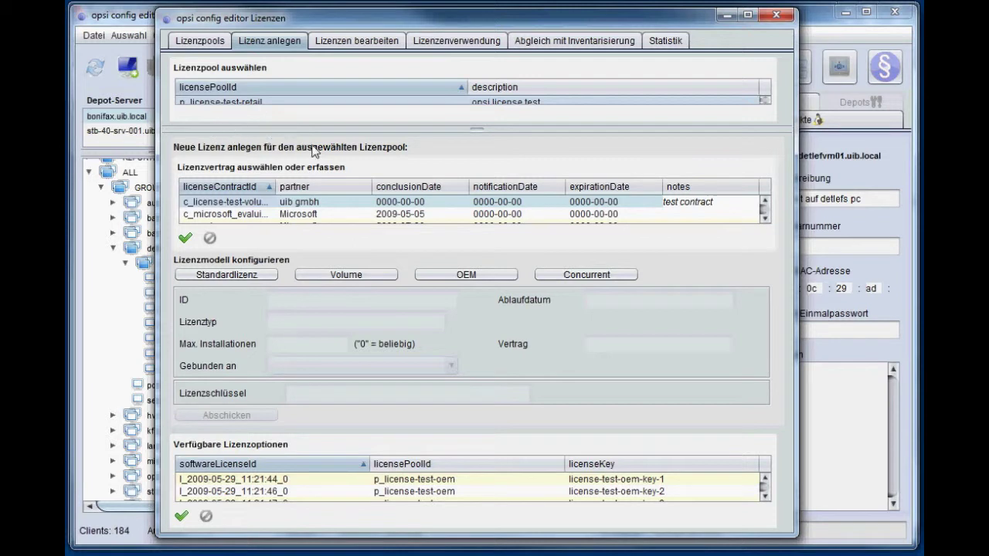
- Switch the new license from Standardlizenz to Volume, with Max. Installationen 0
drag(474, 131, 480, 150)
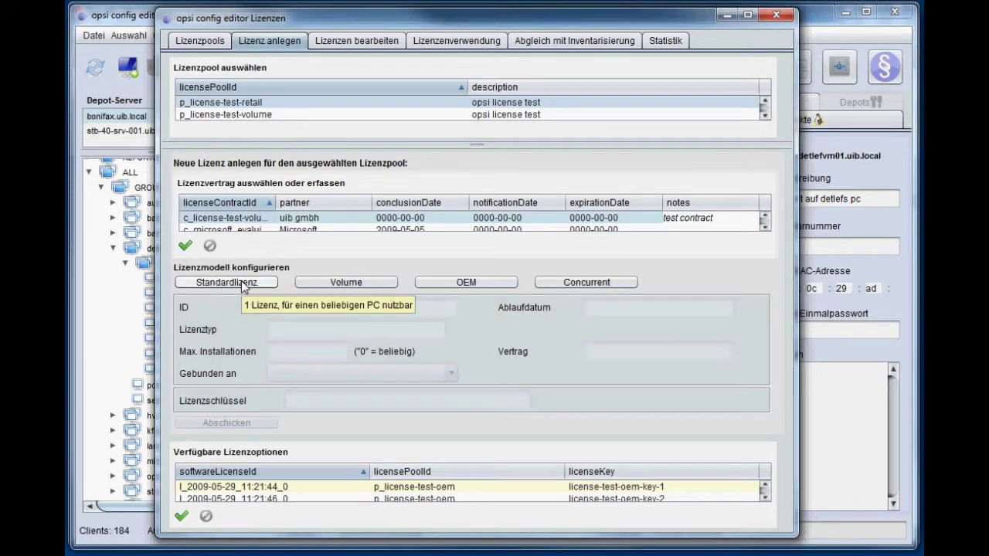
click(244, 285)
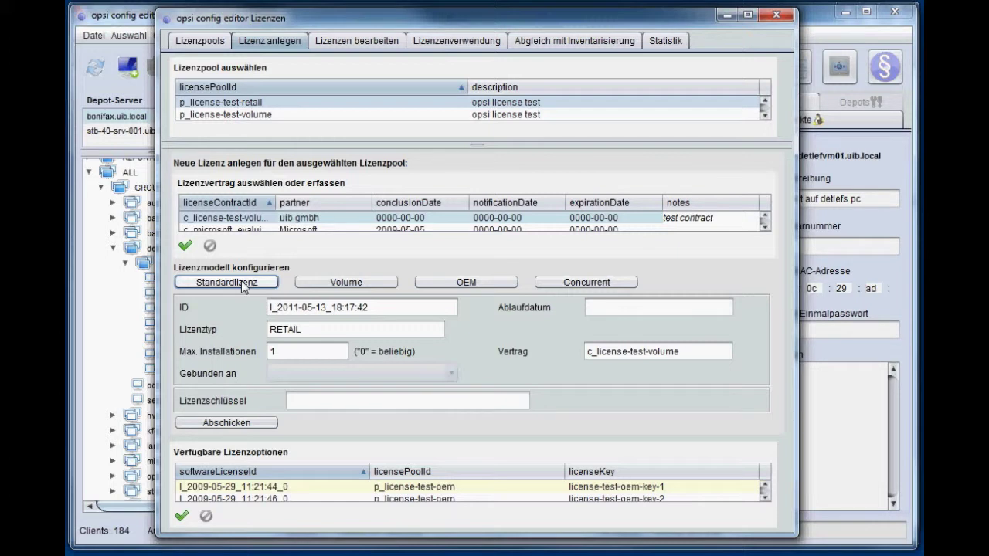
click(327, 284)
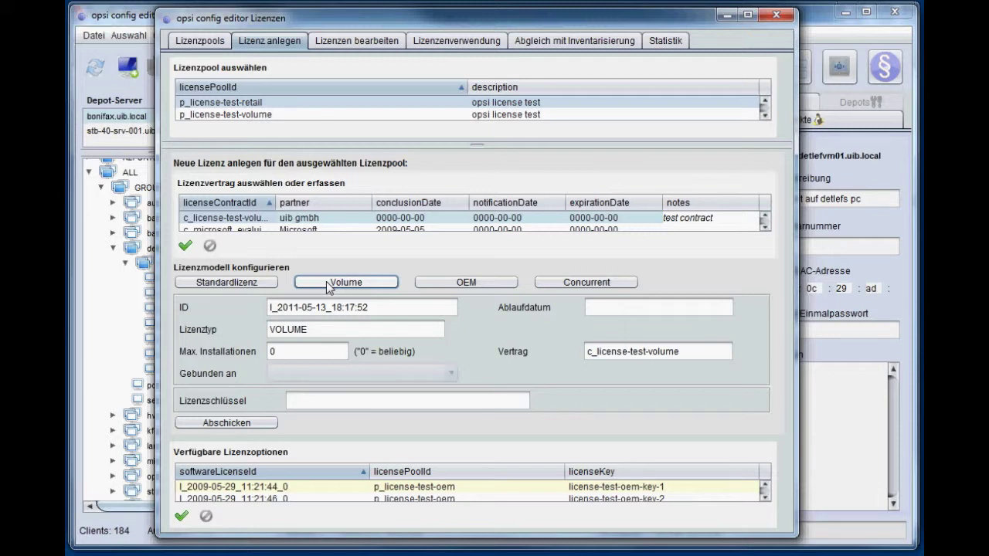
click(286, 354)
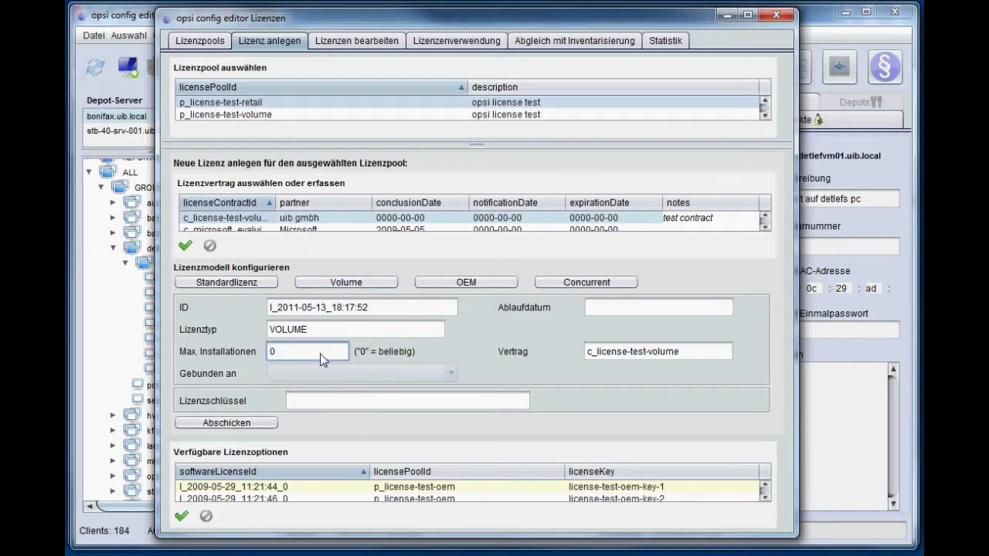
- Try the OEM model bound to adtestbk.uib.local, then settle on Concurrent
click(465, 283)
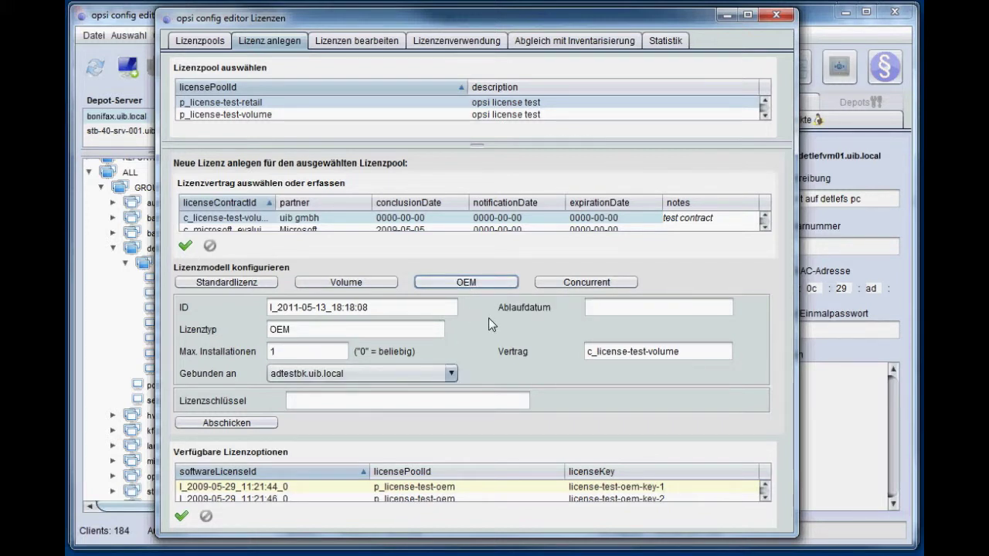
click(451, 374)
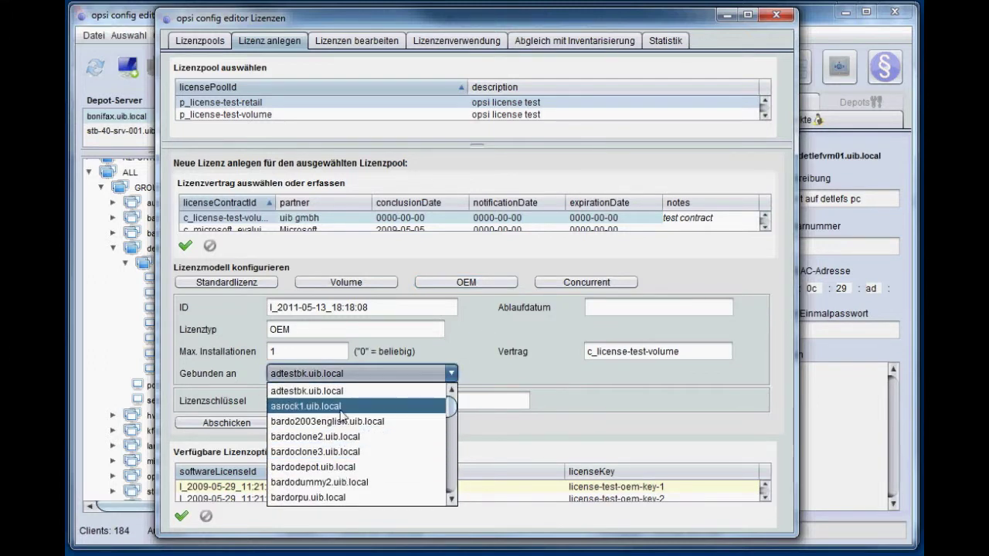
click(494, 353)
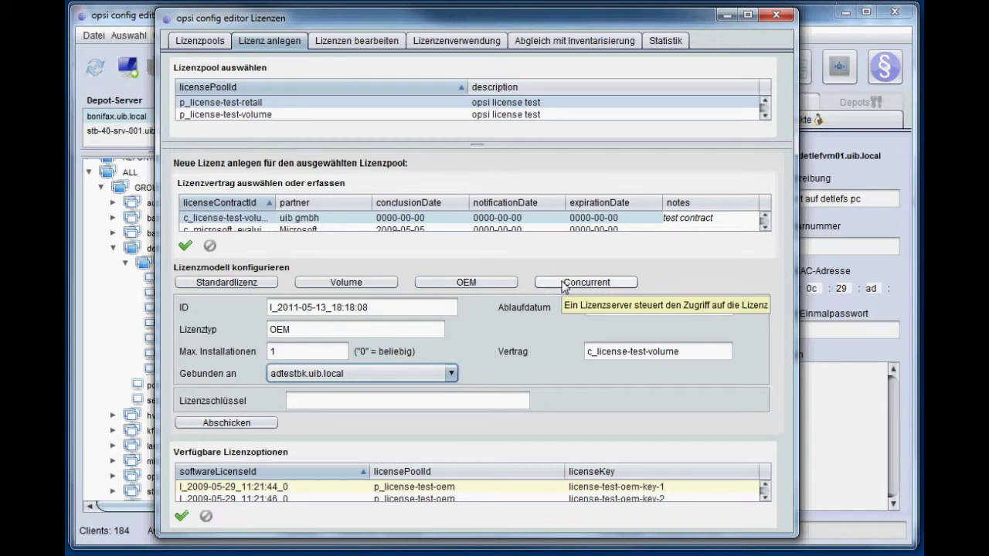
click(564, 283)
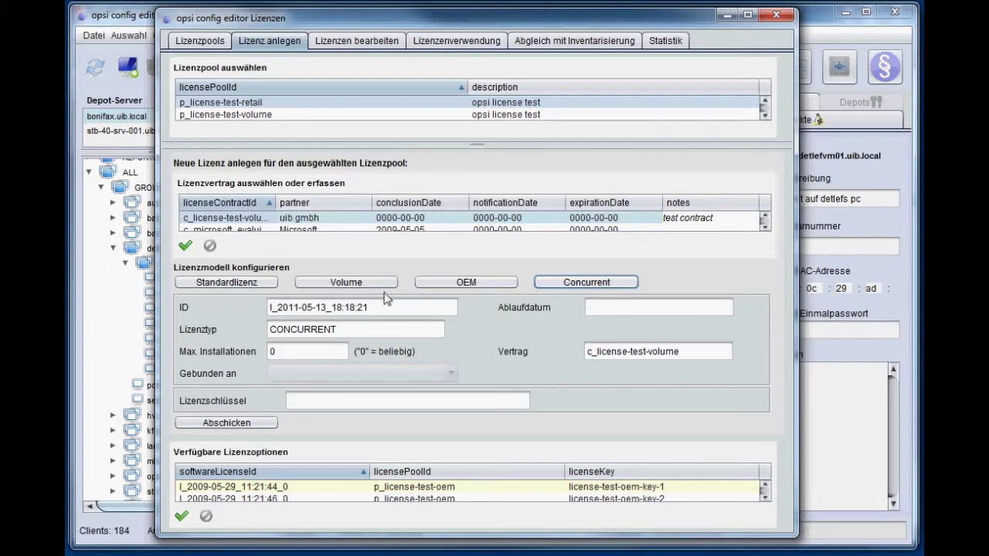
- Enter the license key as a Standardlizenz and submit, creating license l_2011-05-13_18:18:53
click(252, 285)
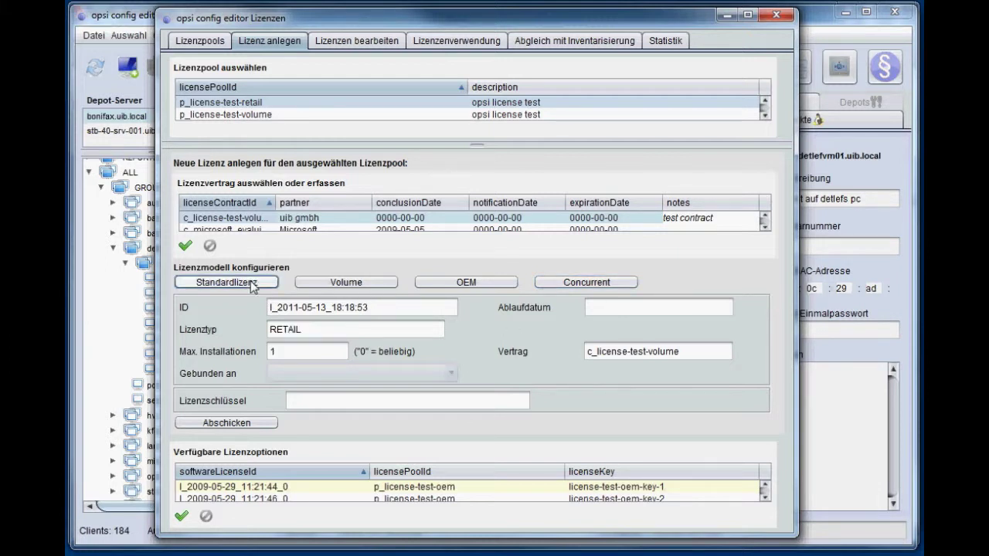
click(323, 402)
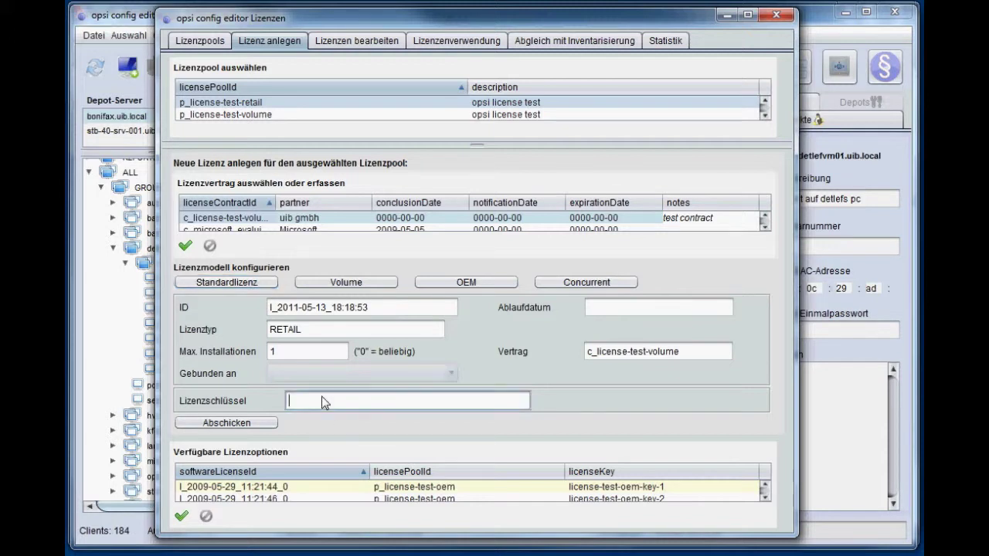
text(1234567)
click(243, 424)
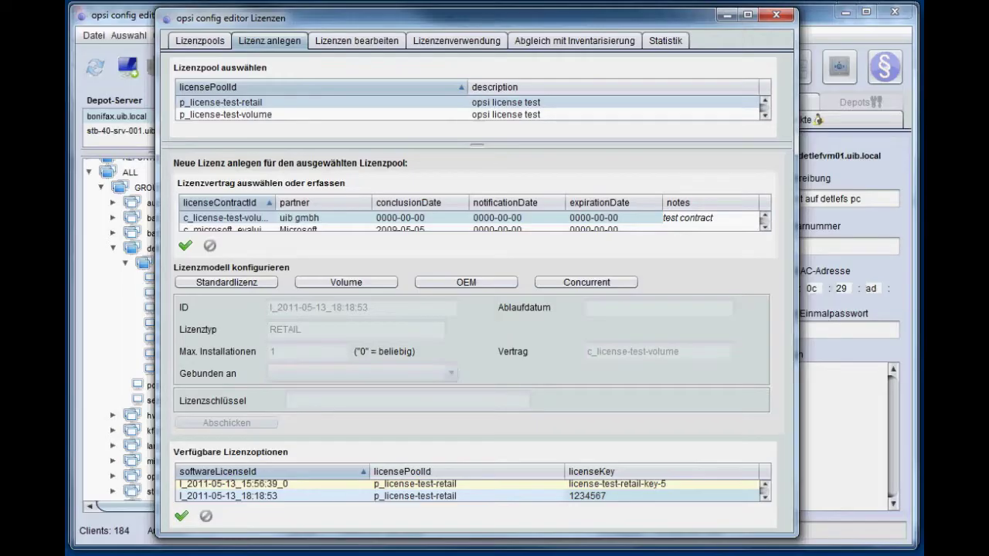
- Highlight demandLicenseKey in the getting-started guide's license-key script example
key(alt+Tab)
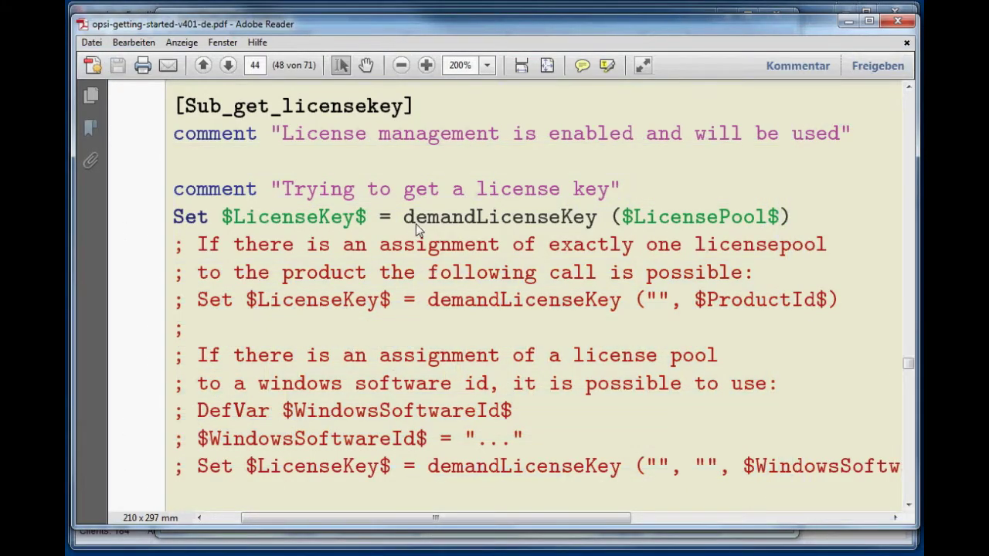
drag(403, 218, 798, 226)
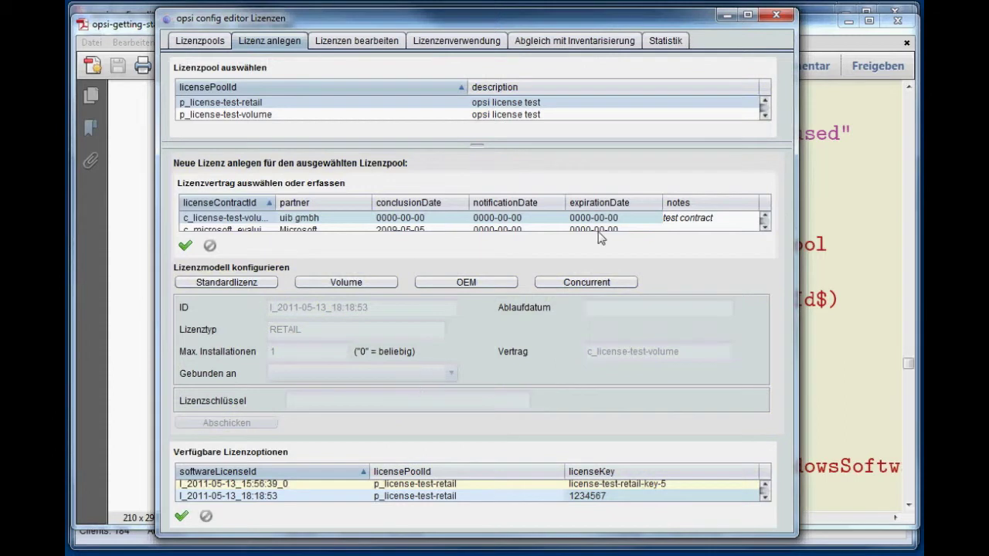
- Reload Statistik and select p_license-test-retail: 6 options, 2 used, 4 remaining
click(664, 44)
right_click(448, 219)
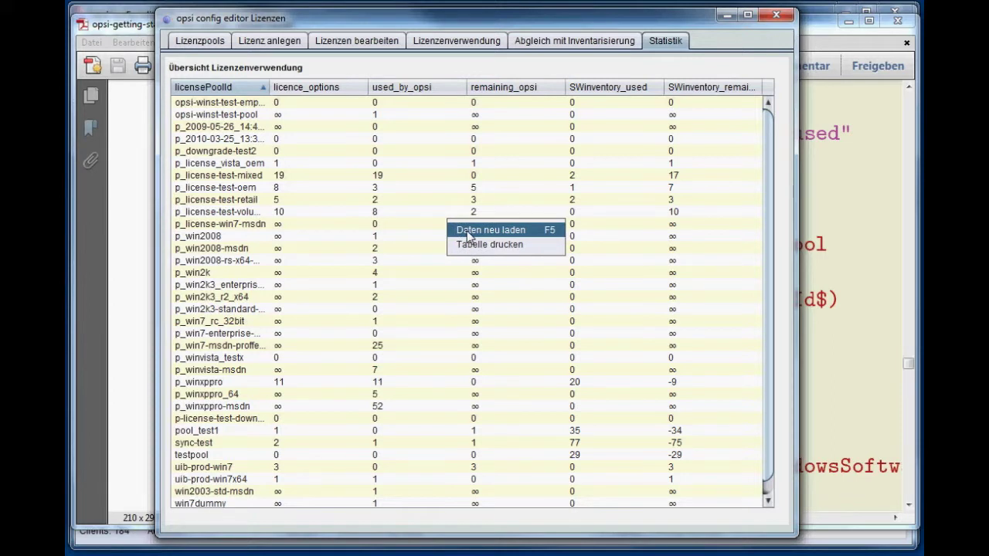
click(469, 231)
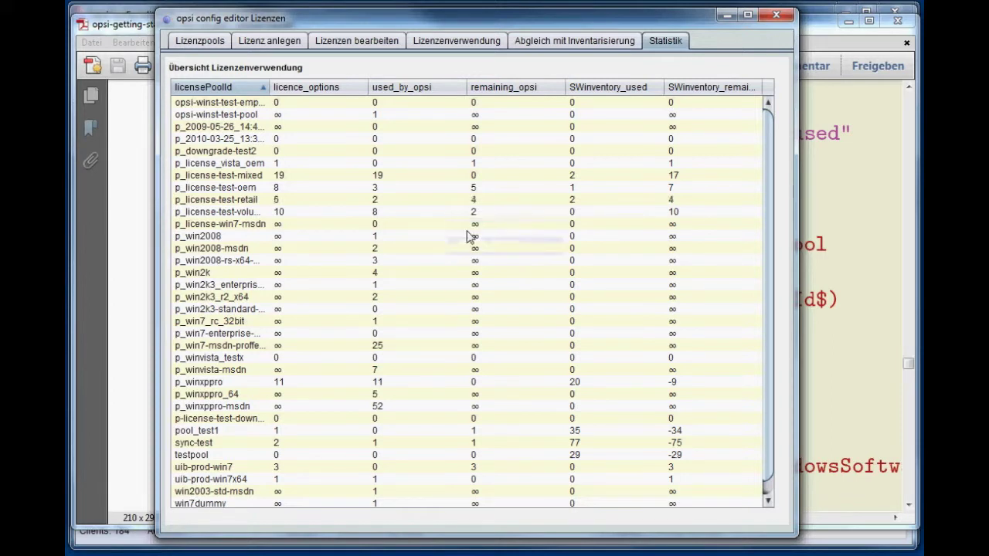
click(207, 202)
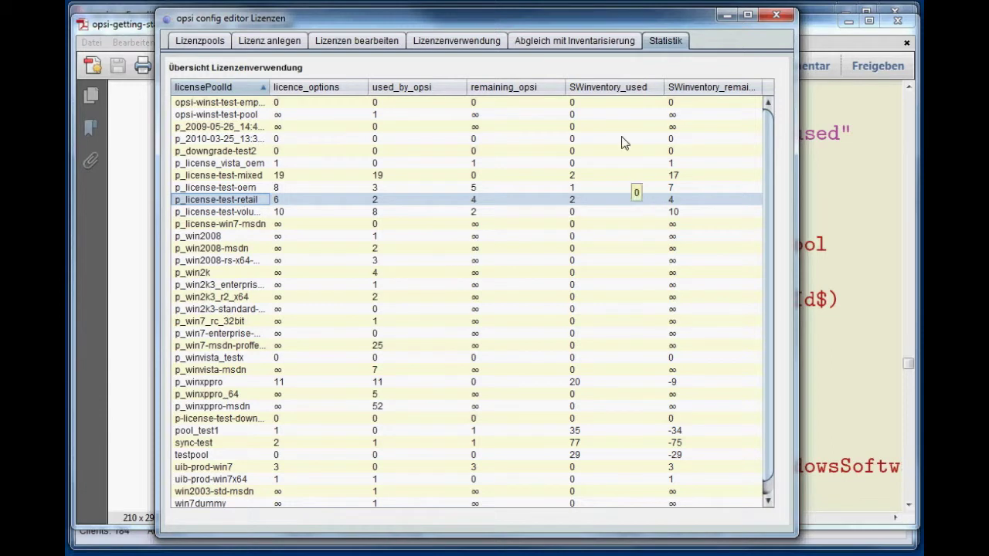
- Reload the Abgleich mit Inventarisierung software-audit comparison
click(561, 46)
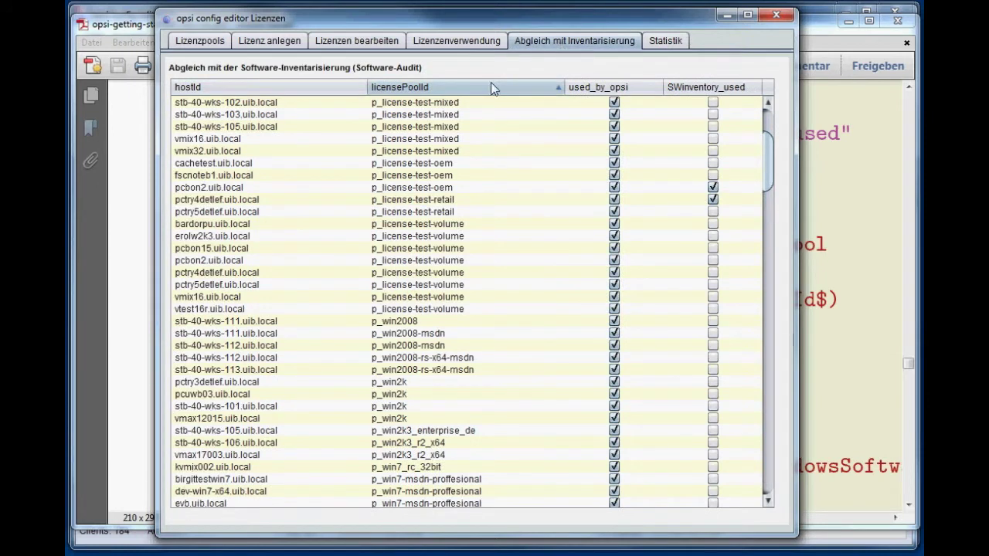
right_click(380, 190)
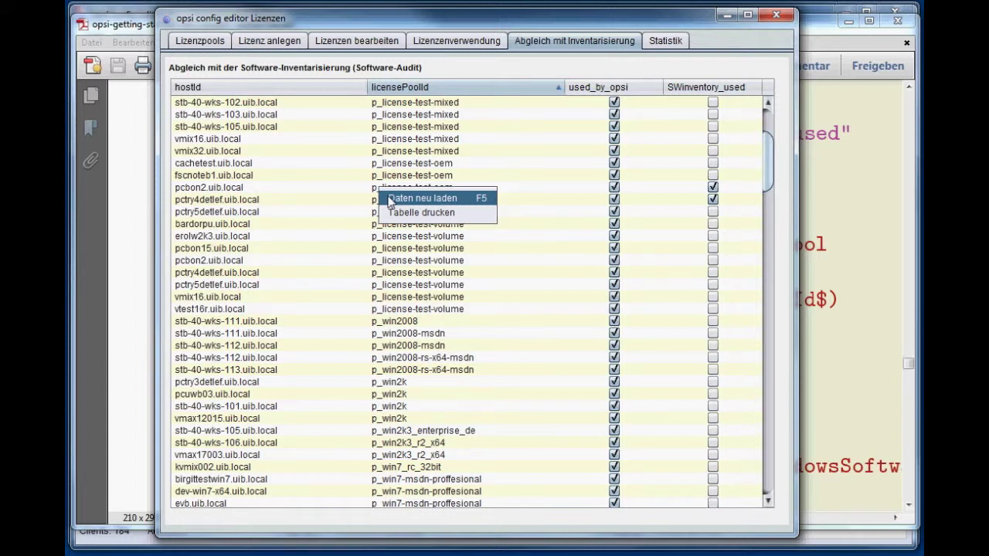
click(390, 199)
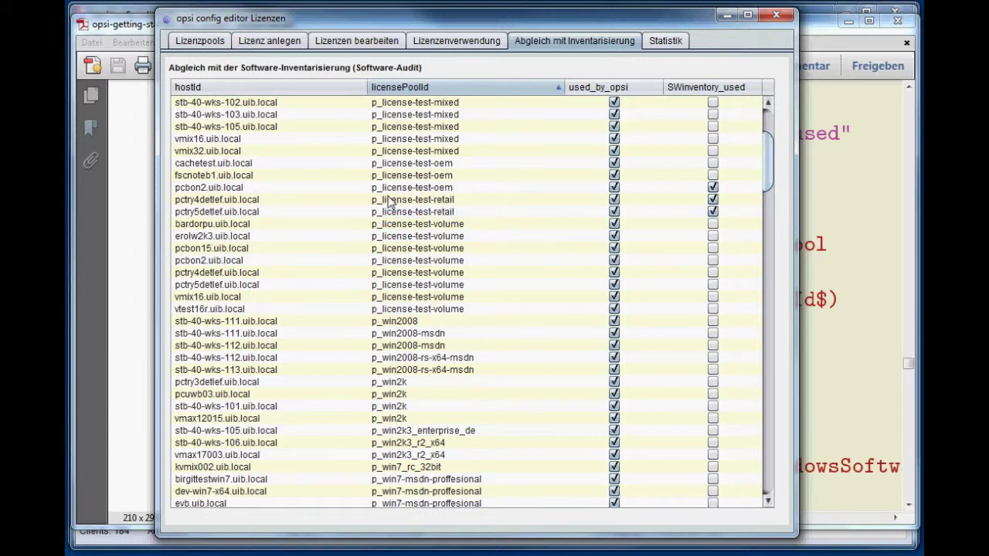
- Inspect the retail pool's host rows, then close the Lizenzen window
click(224, 214)
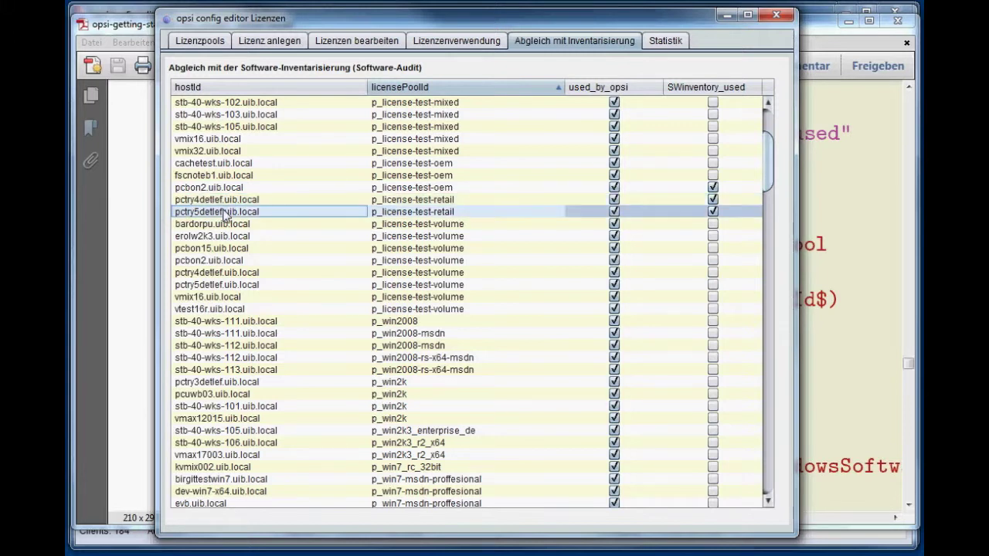
click(225, 202)
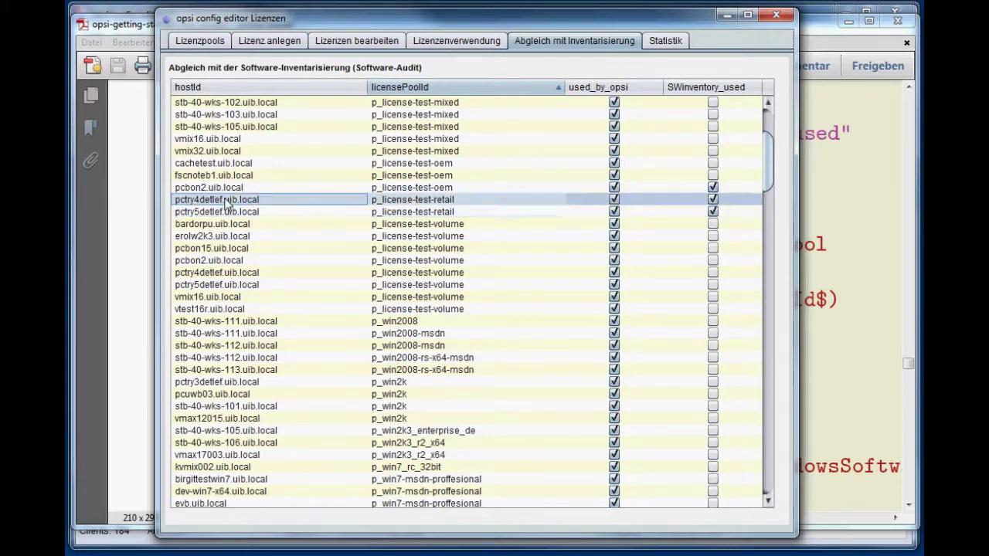
click(227, 215)
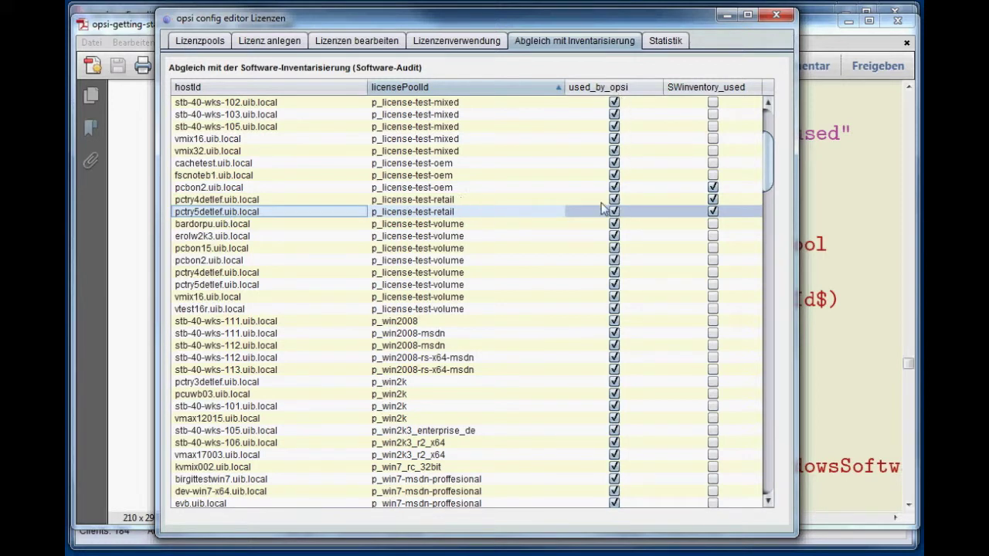
click(714, 202)
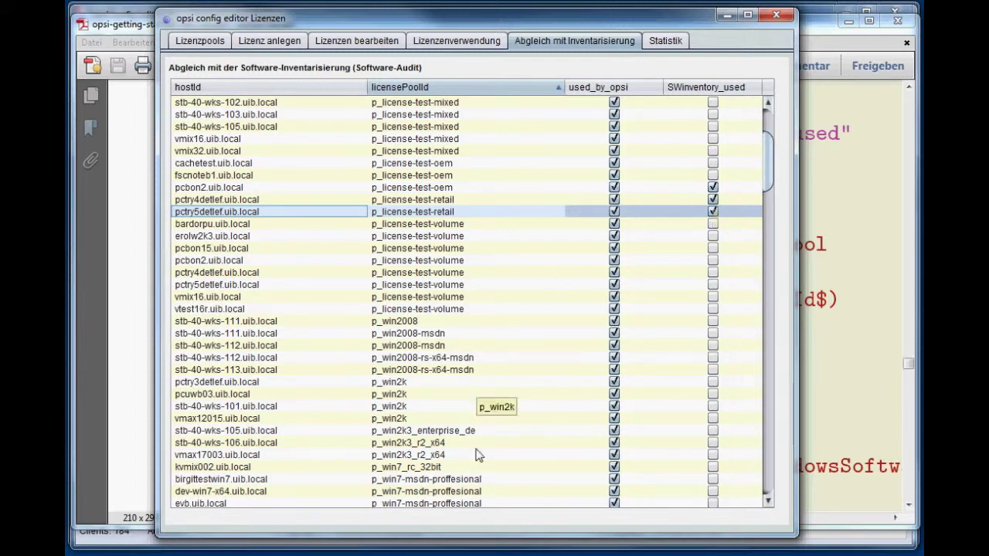
key(alt+Tab)
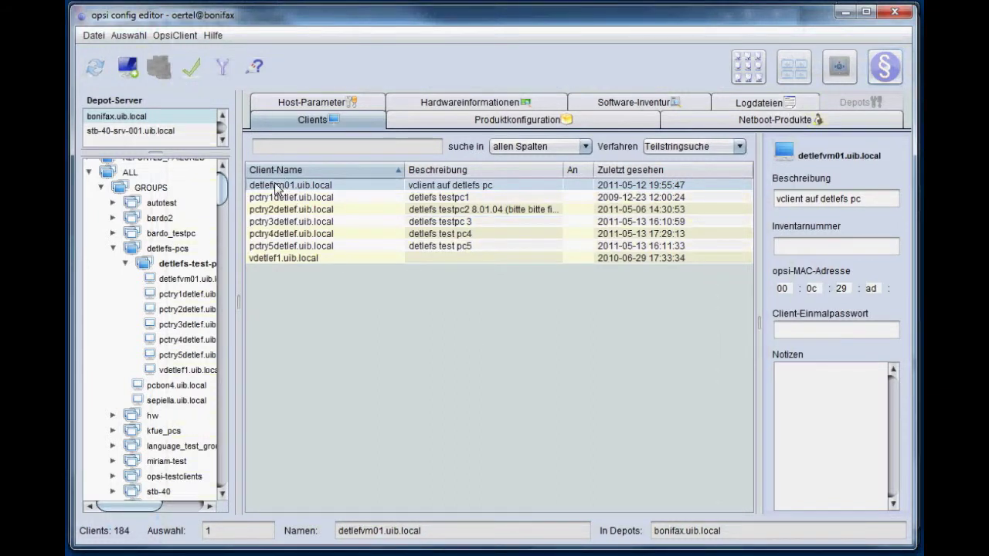
- Filter products to the detlefstest group and set license-test-retail's Angefordert to setup
click(435, 120)
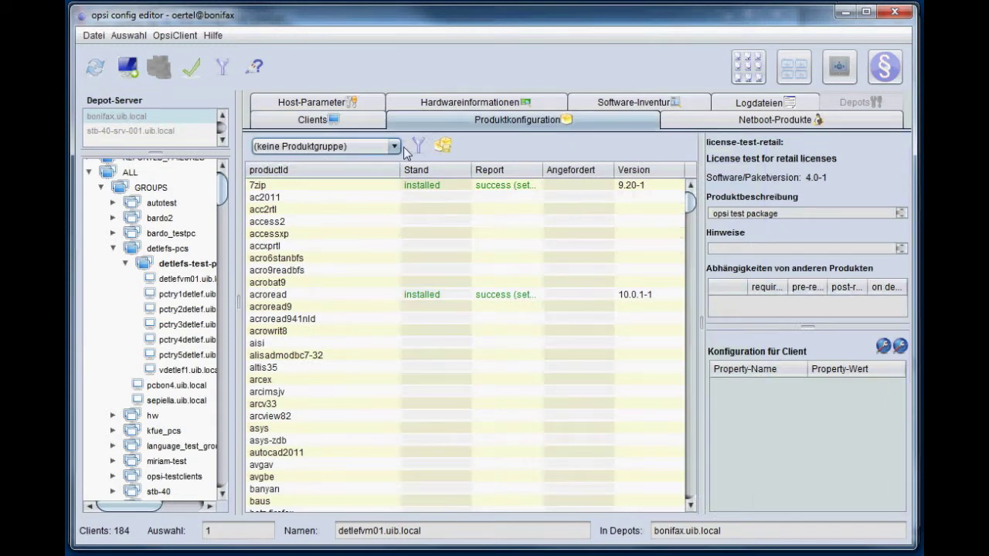
click(391, 146)
click(369, 181)
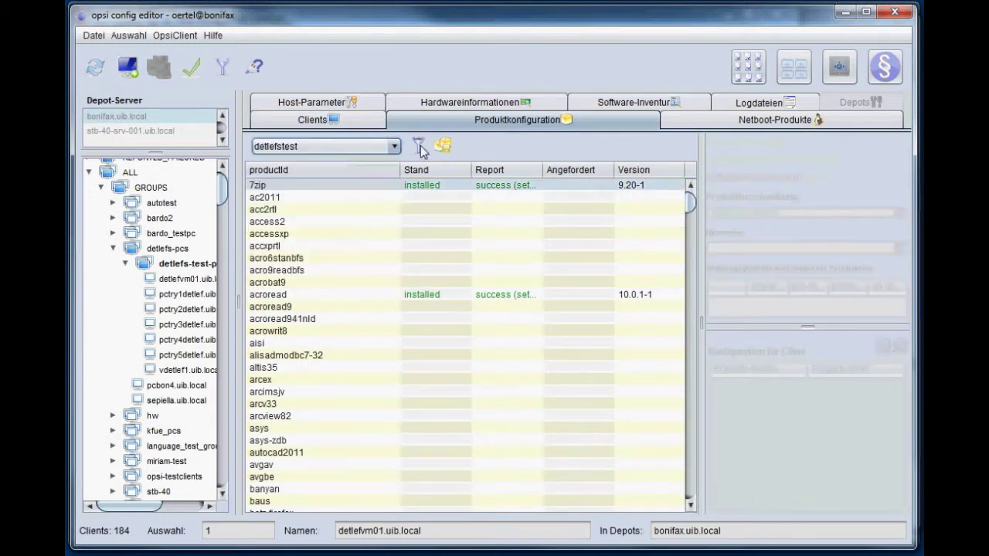
click(419, 146)
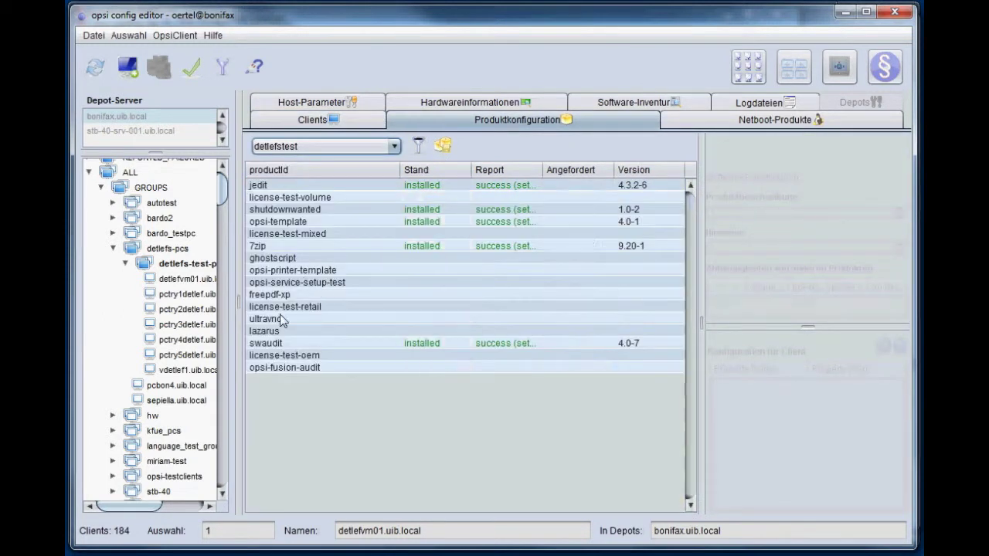
click(268, 307)
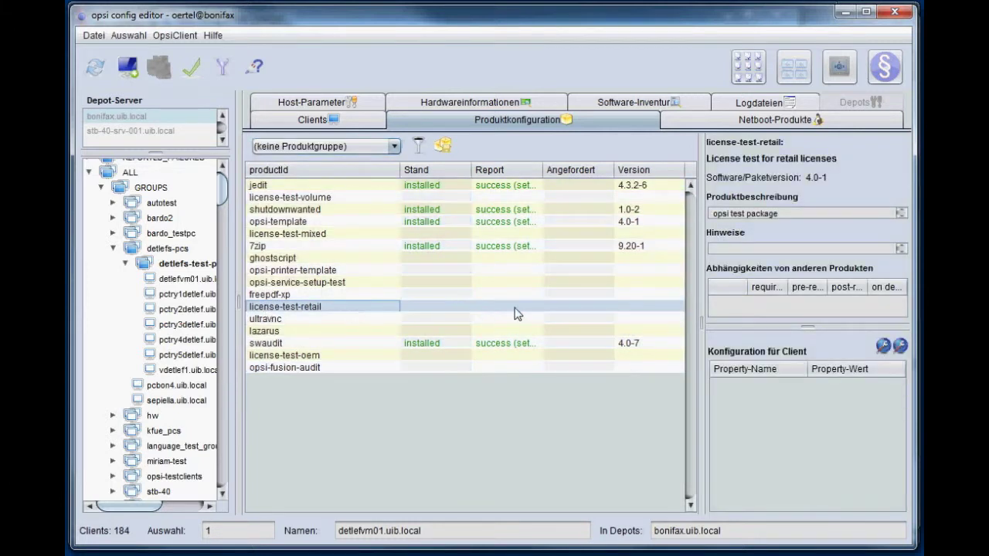
click(586, 306)
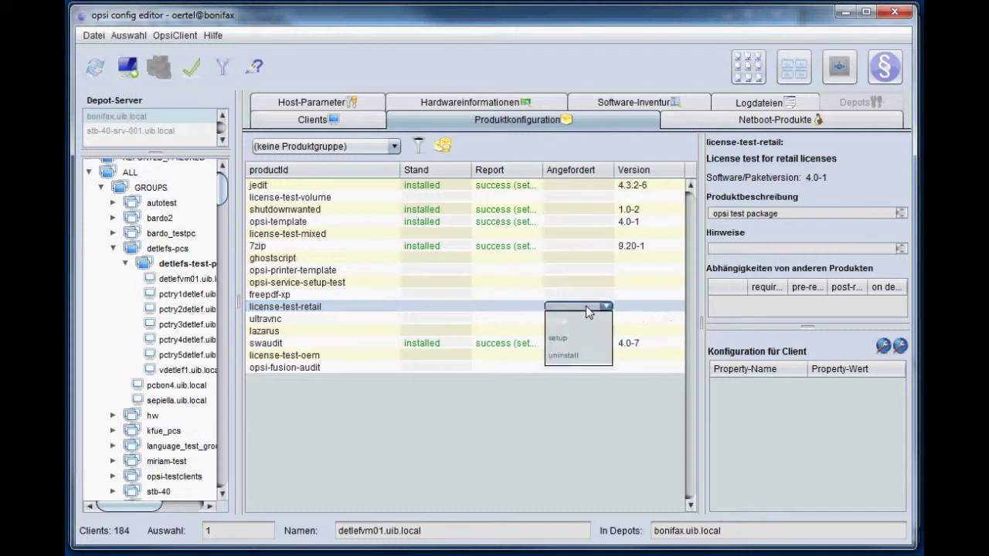
click(579, 336)
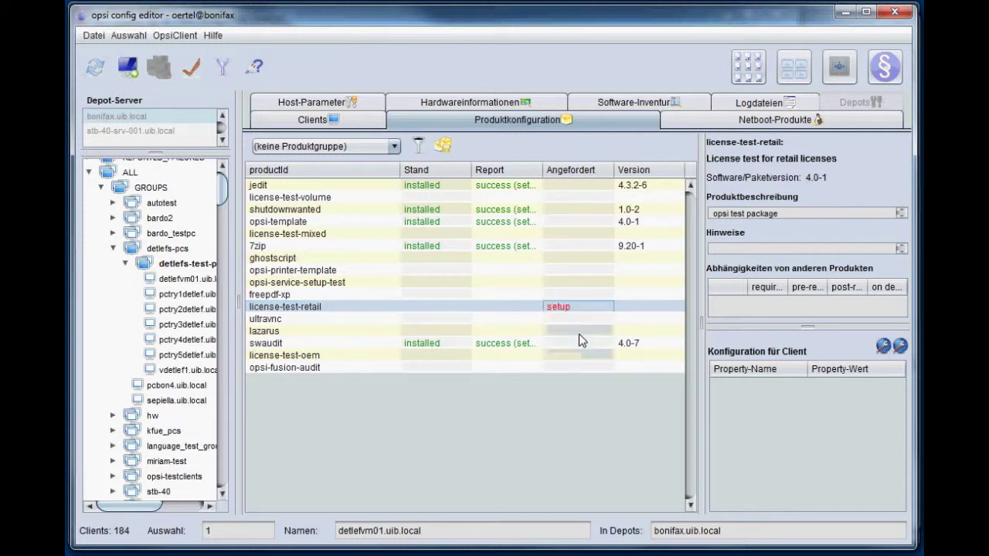
- Save the setup request and reopen the software-inventory comparison
right_click(526, 264)
click(538, 272)
right_click(466, 317)
click(488, 337)
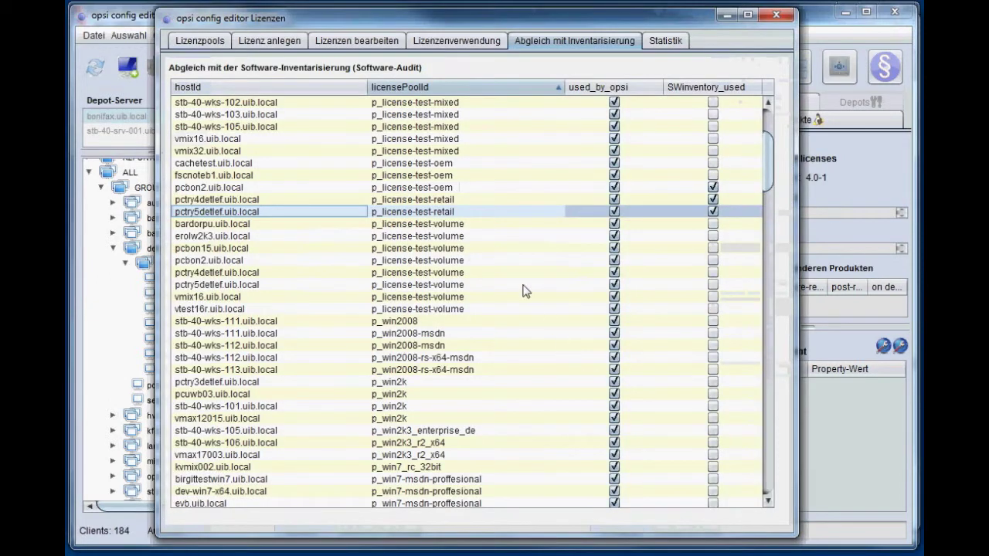
- Reload the Statistik table and select p_license-test-retail, now showing 3 used licenses
right_click(486, 247)
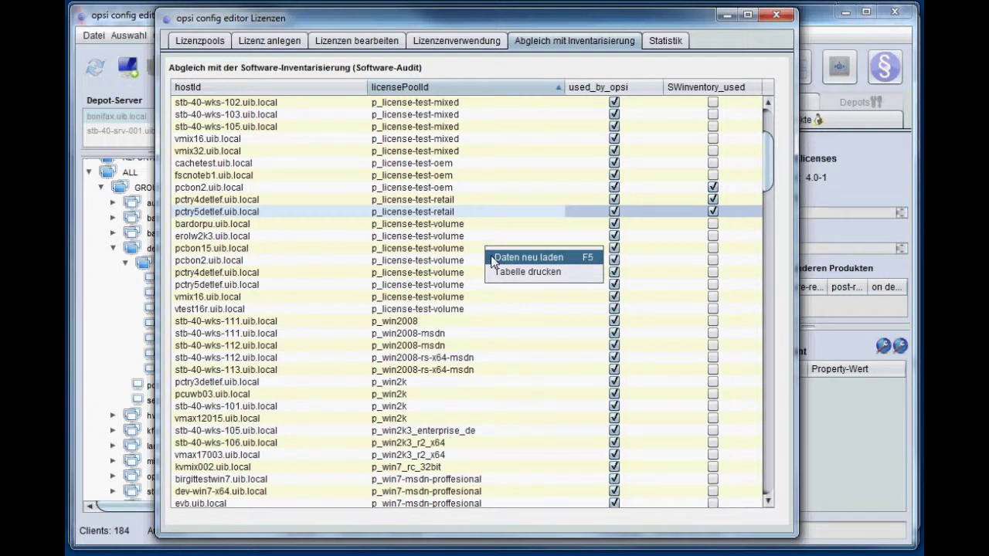
click(672, 43)
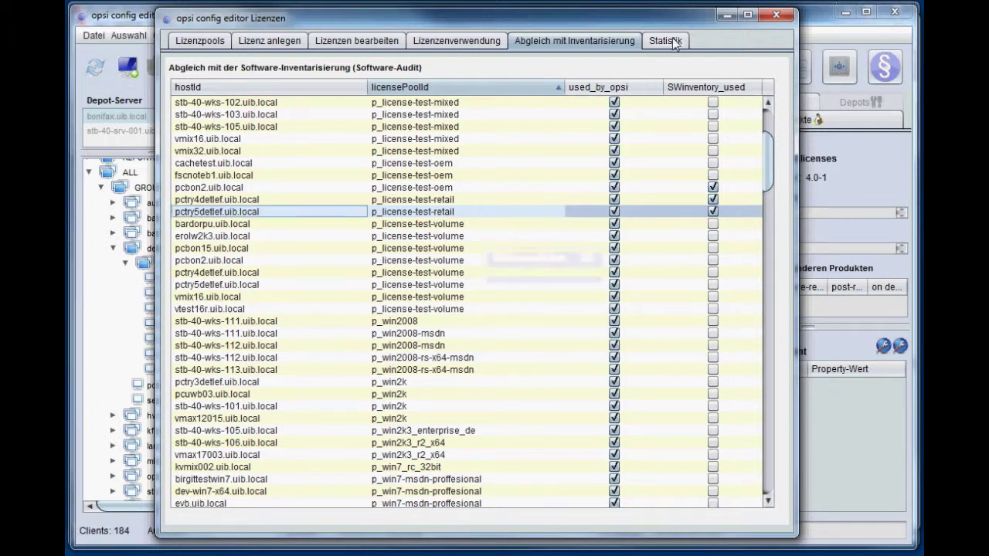
click(672, 43)
right_click(349, 193)
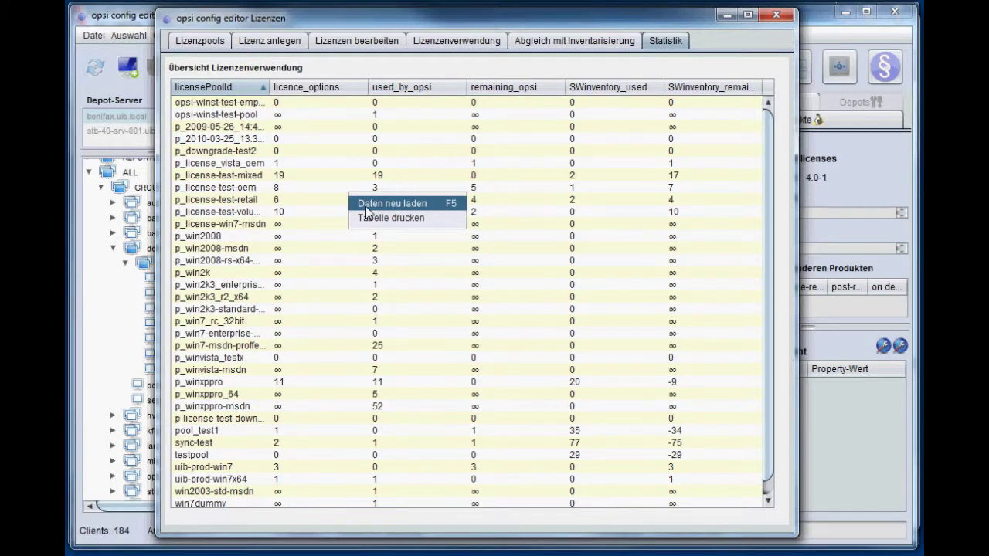
click(368, 205)
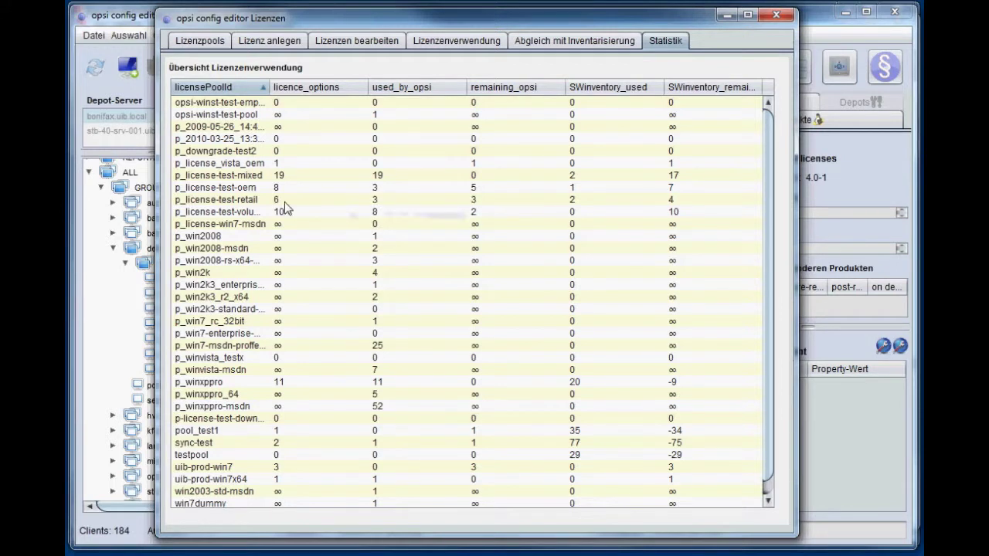
click(229, 201)
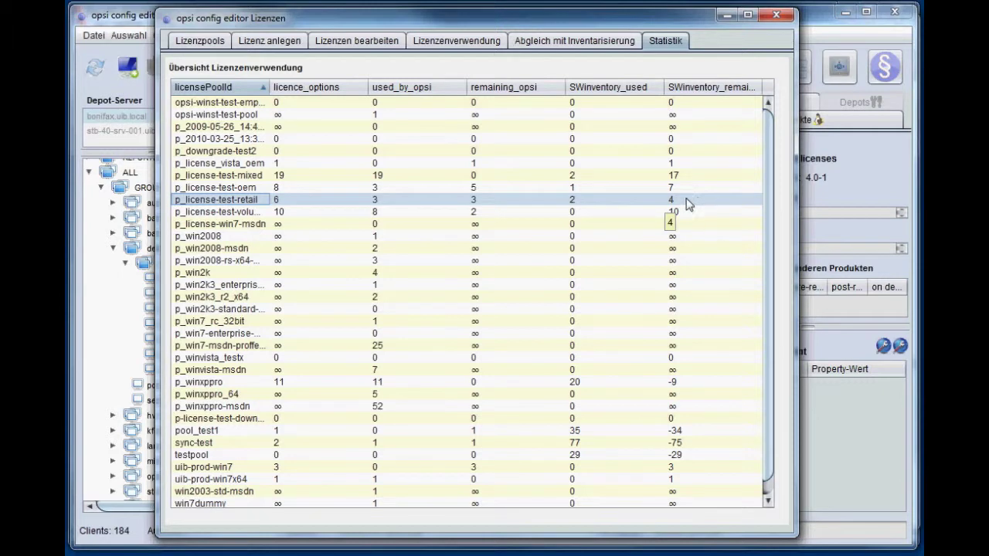
- Reload the Abgleich mit Inventarisierung data and select the new detlefvm01.uib.local client row
click(553, 43)
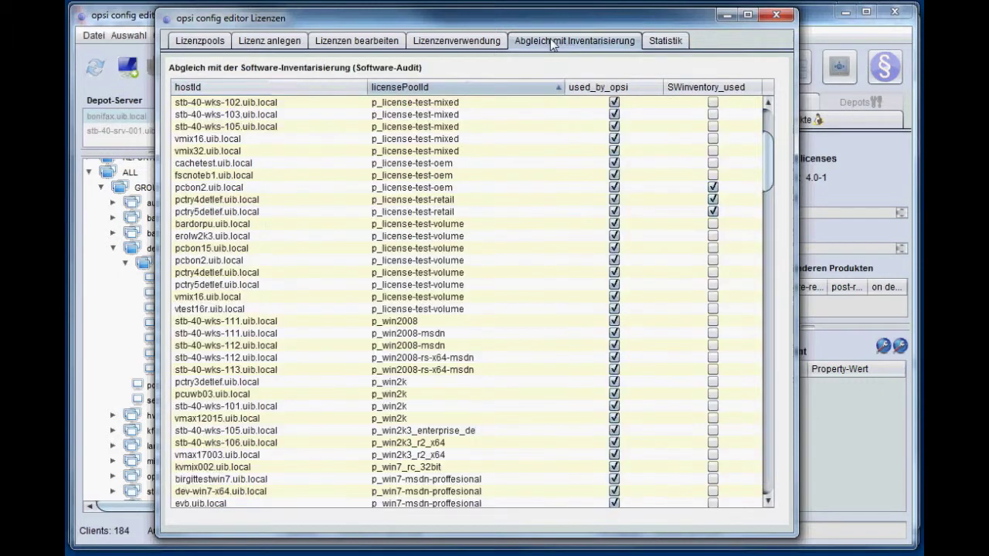
right_click(339, 238)
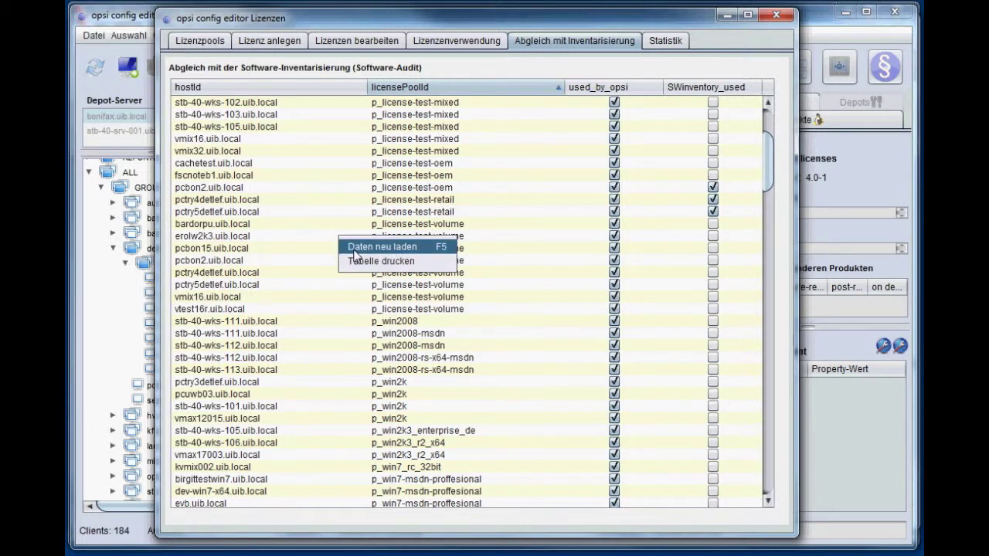
click(355, 249)
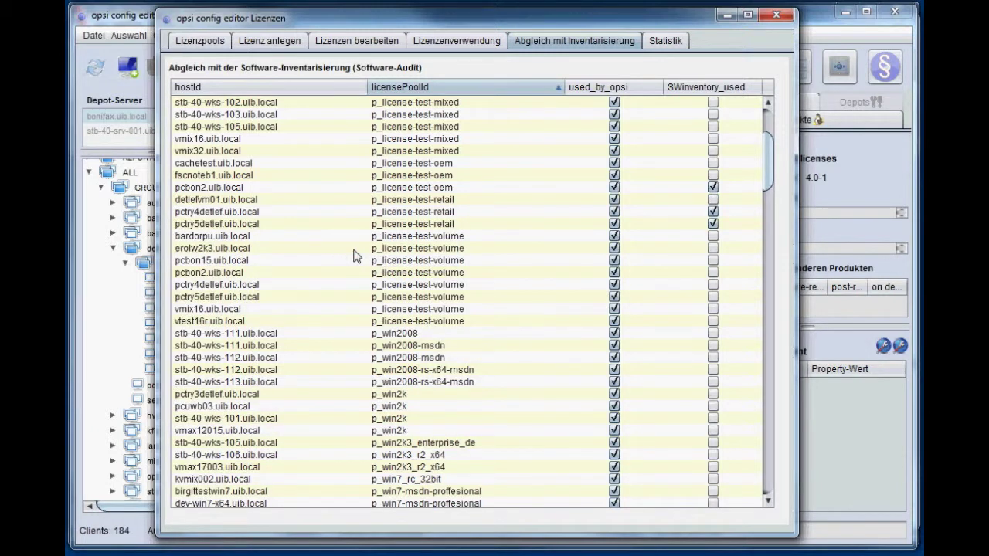
click(263, 203)
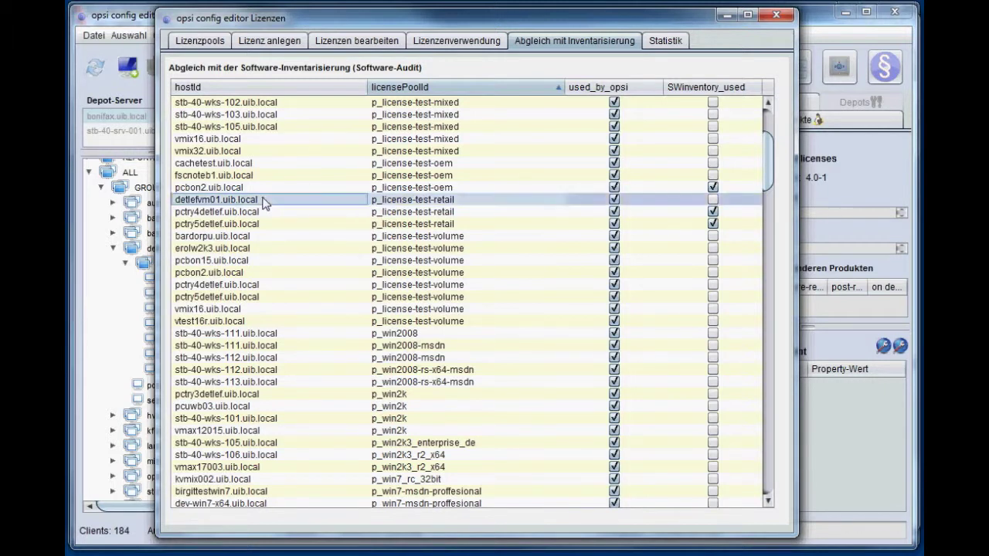